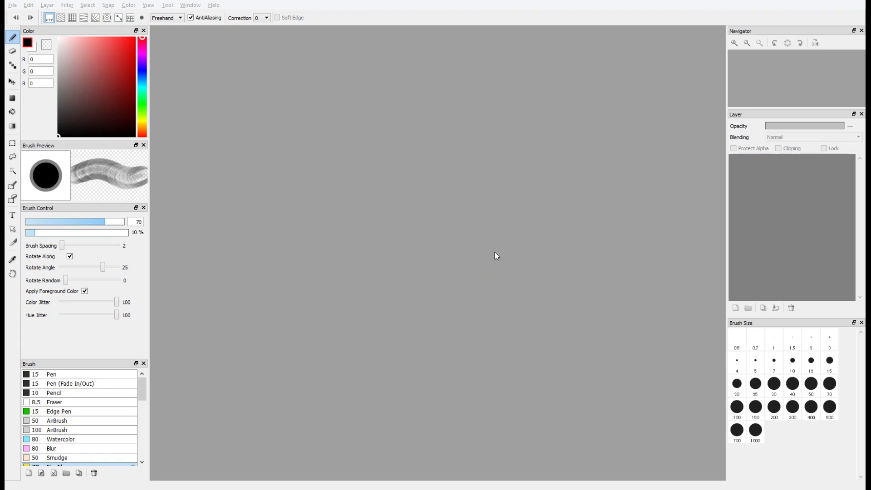
Step: Create a transparent 1920 × 1080 pixel canvas at 350 dpi
{"action": "left_click", "coordinate": [472, 344]}
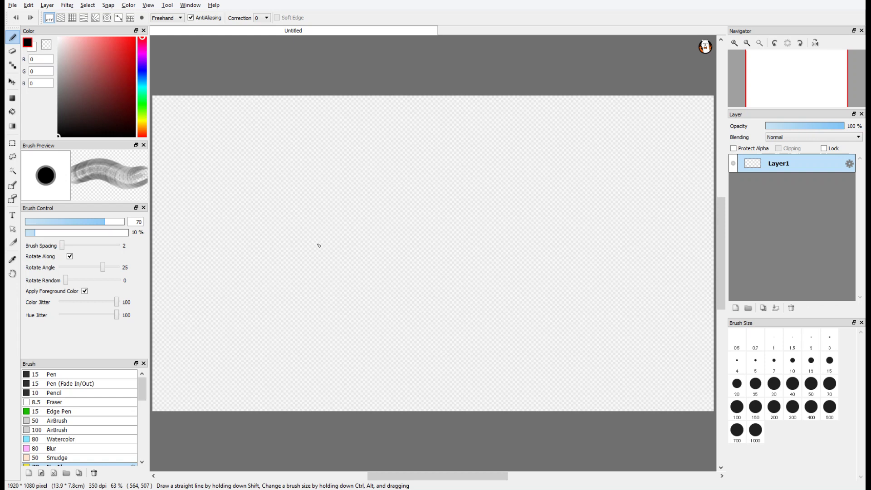
{"action": "key", "text": "alt+Tab"}
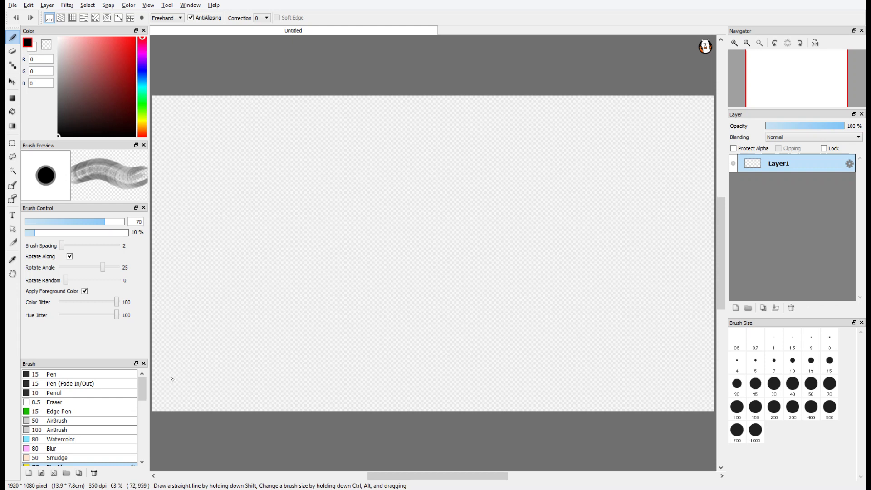
Step: Paint overlapping grey loops across the canvas in black with the FireAlpaca brush, enlarging the brush to size 221
{"action": "left_click_drag", "start_coordinate": [143, 394], "coordinate": [145, 404]}
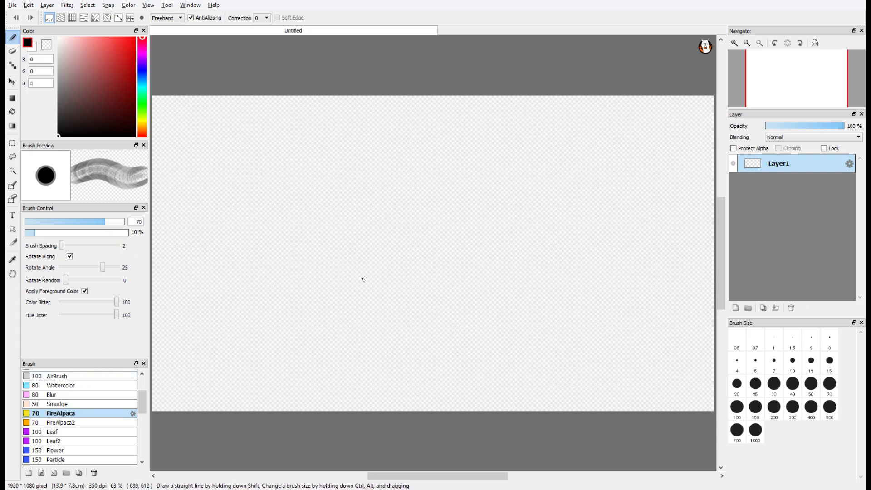
{"action": "mouse_move", "coordinate": [313, 297]}
{"action": "left_mouse_down"}
{"action": "mouse_move", "coordinate": [380, 285]}
{"action": "mouse_move", "coordinate": [472, 302]}
{"action": "left_mouse_up"}
{"action": "left_click_drag", "start_coordinate": [431, 252], "coordinate": [463, 253]}
{"action": "mouse_move", "coordinate": [285, 233]}
{"action": "left_mouse_down"}
{"action": "mouse_move", "coordinate": [367, 235]}
{"action": "mouse_move", "coordinate": [462, 290]}
{"action": "mouse_move", "coordinate": [551, 295]}
{"action": "mouse_move", "coordinate": [599, 256]}
{"action": "mouse_move", "coordinate": [577, 208]}
{"action": "mouse_move", "coordinate": [494, 190]}
{"action": "mouse_move", "coordinate": [362, 276]}
{"action": "mouse_move", "coordinate": [234, 312]}
{"action": "mouse_move", "coordinate": [240, 199]}
{"action": "mouse_move", "coordinate": [363, 195]}
{"action": "mouse_move", "coordinate": [436, 285]}
{"action": "mouse_move", "coordinate": [537, 372]}
{"action": "mouse_move", "coordinate": [622, 320]}
{"action": "mouse_move", "coordinate": [526, 248]}
{"action": "mouse_move", "coordinate": [332, 357]}
{"action": "mouse_move", "coordinate": [265, 272]}
{"action": "mouse_move", "coordinate": [254, 344]}
{"action": "mouse_move", "coordinate": [405, 286]}
{"action": "mouse_move", "coordinate": [472, 200]}
{"action": "mouse_move", "coordinate": [576, 272]}
{"action": "mouse_move", "coordinate": [467, 362]}
{"action": "mouse_move", "coordinate": [345, 205]}
{"action": "mouse_move", "coordinate": [259, 177]}
{"action": "mouse_move", "coordinate": [204, 263]}
{"action": "mouse_move", "coordinate": [358, 299]}
{"action": "mouse_move", "coordinate": [451, 175]}
{"action": "mouse_move", "coordinate": [499, 163]}
{"action": "mouse_move", "coordinate": [515, 199]}
{"action": "mouse_move", "coordinate": [517, 240]}
{"action": "left_mouse_up"}
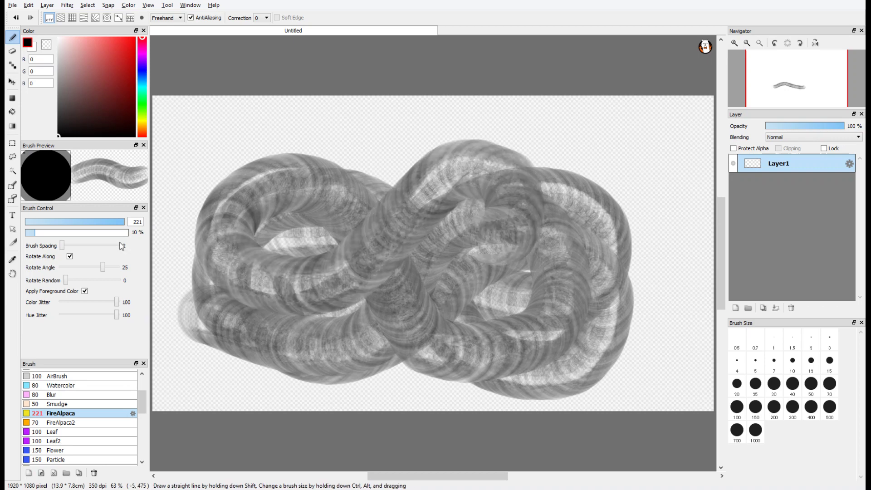
{"action": "mouse_move", "coordinate": [186, 263]}
{"action": "left_mouse_down"}
{"action": "mouse_move", "coordinate": [213, 223]}
{"action": "mouse_move", "coordinate": [345, 127]}
{"action": "mouse_move", "coordinate": [489, 149]}
{"action": "mouse_move", "coordinate": [536, 284]}
{"action": "mouse_move", "coordinate": [608, 381]}
{"action": "mouse_move", "coordinate": [669, 309]}
{"action": "mouse_move", "coordinate": [585, 177]}
{"action": "mouse_move", "coordinate": [438, 112]}
{"action": "mouse_move", "coordinate": [358, 168]}
{"action": "mouse_move", "coordinate": [309, 290]}
{"action": "mouse_move", "coordinate": [208, 354]}
{"action": "mouse_move", "coordinate": [304, 155]}
{"action": "mouse_move", "coordinate": [442, 354]}
{"action": "mouse_move", "coordinate": [539, 300]}
{"action": "mouse_move", "coordinate": [391, 228]}
{"action": "mouse_move", "coordinate": [281, 272]}
{"action": "mouse_move", "coordinate": [190, 182]}
{"action": "mouse_move", "coordinate": [254, 114]}
{"action": "mouse_move", "coordinate": [308, 159]}
{"action": "mouse_move", "coordinate": [320, 132]}
{"action": "left_mouse_up"}
Step: Turn off Apply Foreground Color and paint long brown-and-white looping strokes over the grey ones
{"action": "left_click", "coordinate": [85, 292]}
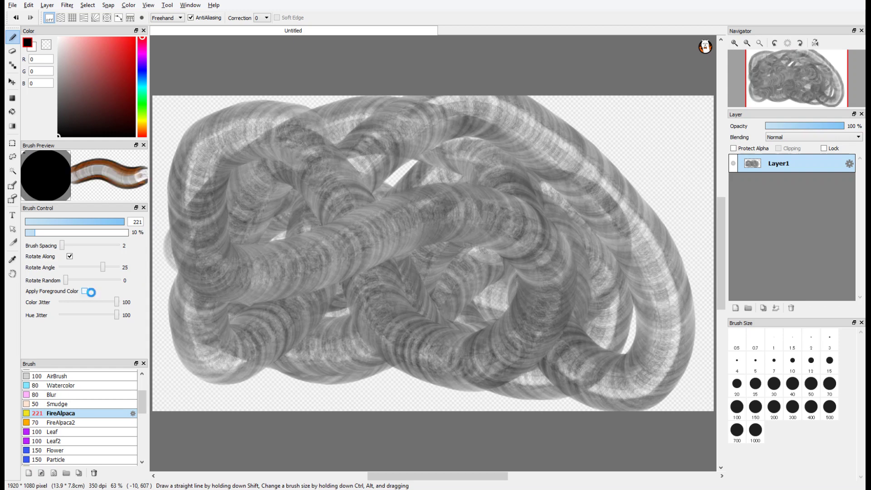
{"action": "left_click_drag", "start_coordinate": [156, 301], "coordinate": [451, 254]}
{"action": "mouse_move", "coordinate": [525, 207]}
{"action": "left_mouse_down"}
{"action": "mouse_move", "coordinate": [571, 200]}
{"action": "mouse_move", "coordinate": [605, 295]}
{"action": "mouse_move", "coordinate": [540, 362]}
{"action": "mouse_move", "coordinate": [395, 363]}
{"action": "mouse_move", "coordinate": [302, 200]}
{"action": "mouse_move", "coordinate": [190, 134]}
{"action": "mouse_move", "coordinate": [154, 245]}
{"action": "mouse_move", "coordinate": [184, 301]}
{"action": "mouse_move", "coordinate": [292, 307]}
{"action": "mouse_move", "coordinate": [379, 262]}
{"action": "mouse_move", "coordinate": [449, 177]}
{"action": "left_mouse_up"}
{"action": "mouse_move", "coordinate": [542, 132]}
{"action": "left_mouse_down"}
{"action": "mouse_move", "coordinate": [644, 163]}
{"action": "mouse_move", "coordinate": [676, 272]}
{"action": "mouse_move", "coordinate": [604, 376]}
{"action": "mouse_move", "coordinate": [484, 414]}
{"action": "mouse_move", "coordinate": [371, 381]}
{"action": "mouse_move", "coordinate": [308, 300]}
{"action": "mouse_move", "coordinate": [290, 199]}
{"action": "mouse_move", "coordinate": [294, 153]}
{"action": "mouse_move", "coordinate": [335, 123]}
{"action": "mouse_move", "coordinate": [408, 136]}
{"action": "mouse_move", "coordinate": [529, 387]}
{"action": "mouse_move", "coordinate": [594, 318]}
{"action": "mouse_move", "coordinate": [571, 218]}
{"action": "mouse_move", "coordinate": [453, 159]}
{"action": "mouse_move", "coordinate": [294, 192]}
{"action": "mouse_move", "coordinate": [218, 244]}
{"action": "left_mouse_up"}
Step: Turn Apply Foreground Color back on and paint grey loops, first at size 221 and again at brush size 456
{"action": "left_click", "coordinate": [84, 290]}
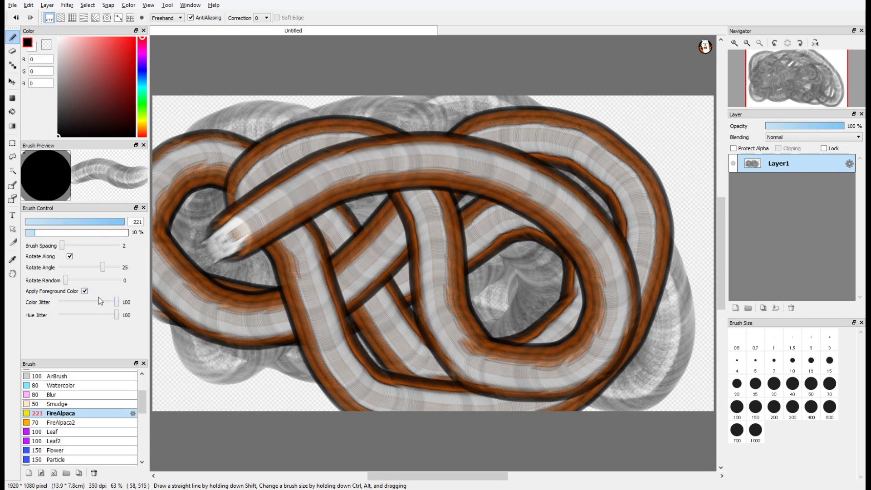
{"action": "mouse_move", "coordinate": [190, 331]}
{"action": "left_mouse_down"}
{"action": "mouse_move", "coordinate": [399, 276]}
{"action": "mouse_move", "coordinate": [565, 366]}
{"action": "mouse_move", "coordinate": [612, 308]}
{"action": "mouse_move", "coordinate": [557, 213]}
{"action": "mouse_move", "coordinate": [327, 213]}
{"action": "mouse_move", "coordinate": [187, 371]}
{"action": "mouse_move", "coordinate": [254, 403]}
{"action": "mouse_move", "coordinate": [390, 318]}
{"action": "mouse_move", "coordinate": [480, 217]}
{"action": "mouse_move", "coordinate": [279, 279]}
{"action": "left_mouse_up"}
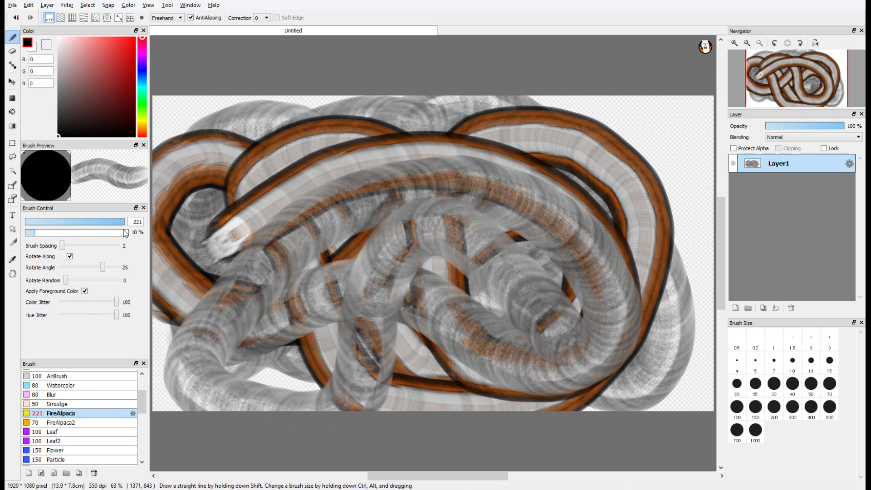
{"action": "left_click_drag", "start_coordinate": [121, 222], "coordinate": [189, 225]}
{"action": "mouse_move", "coordinate": [431, 310]}
{"action": "left_mouse_down"}
{"action": "mouse_move", "coordinate": [519, 305]}
{"action": "mouse_move", "coordinate": [545, 272]}
{"action": "mouse_move", "coordinate": [546, 243]}
{"action": "mouse_move", "coordinate": [526, 199]}
{"action": "mouse_move", "coordinate": [498, 179]}
{"action": "mouse_move", "coordinate": [417, 160]}
{"action": "mouse_move", "coordinate": [362, 169]}
{"action": "mouse_move", "coordinate": [253, 227]}
{"action": "mouse_move", "coordinate": [160, 207]}
{"action": "mouse_move", "coordinate": [224, 133]}
{"action": "left_mouse_up"}
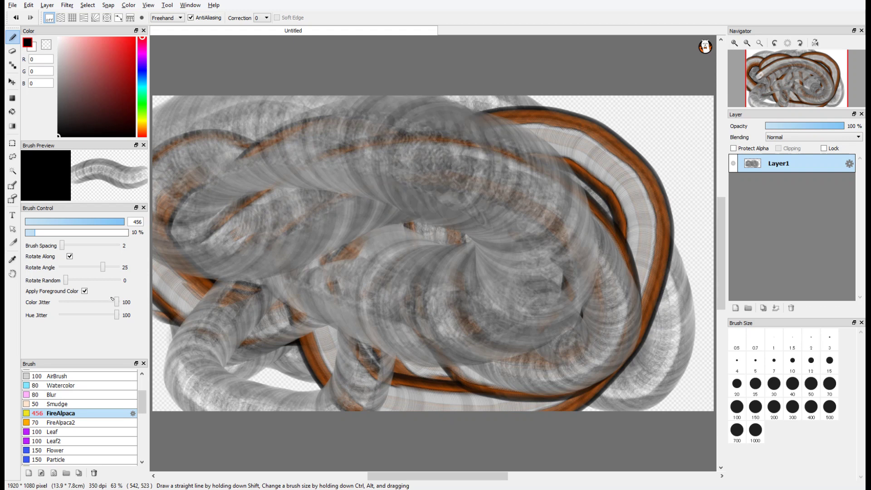
Step: Paint a dark stroke with Color Jitter lowered, and paint again with Color Jitter restored to 100
{"action": "left_click_drag", "start_coordinate": [116, 303], "coordinate": [67, 305]}
{"action": "mouse_move", "coordinate": [171, 298]}
{"action": "left_mouse_down"}
{"action": "mouse_move", "coordinate": [281, 317]}
{"action": "mouse_move", "coordinate": [451, 249]}
{"action": "mouse_move", "coordinate": [421, 381]}
{"action": "left_mouse_up"}
{"action": "left_click_drag", "start_coordinate": [67, 302], "coordinate": [140, 310]}
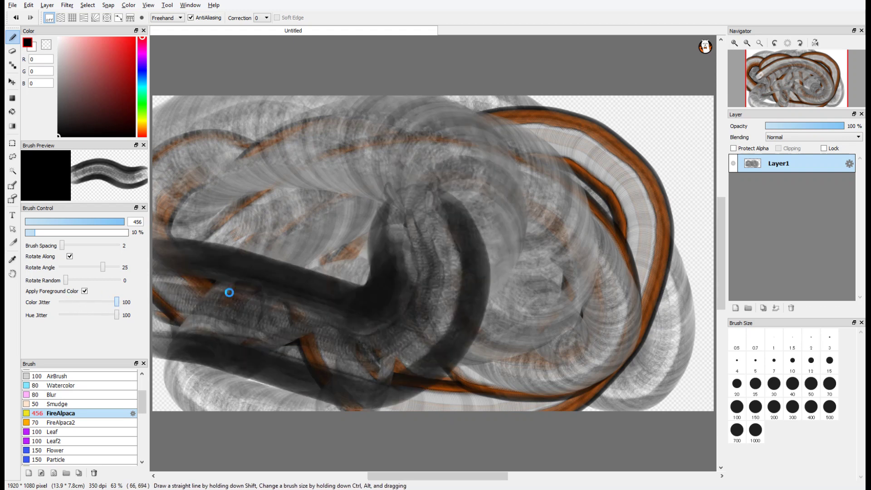
{"action": "mouse_move", "coordinate": [245, 274]}
{"action": "left_mouse_down"}
{"action": "mouse_move", "coordinate": [363, 253]}
{"action": "mouse_move", "coordinate": [470, 325]}
{"action": "mouse_move", "coordinate": [502, 359]}
{"action": "mouse_move", "coordinate": [533, 366]}
{"action": "mouse_move", "coordinate": [594, 355]}
{"action": "mouse_move", "coordinate": [604, 322]}
{"action": "mouse_move", "coordinate": [561, 249]}
{"action": "mouse_move", "coordinate": [518, 218]}
{"action": "mouse_move", "coordinate": [440, 197]}
{"action": "mouse_move", "coordinate": [237, 220]}
{"action": "mouse_move", "coordinate": [179, 284]}
{"action": "mouse_move", "coordinate": [171, 318]}
{"action": "mouse_move", "coordinate": [155, 297]}
{"action": "left_mouse_up"}
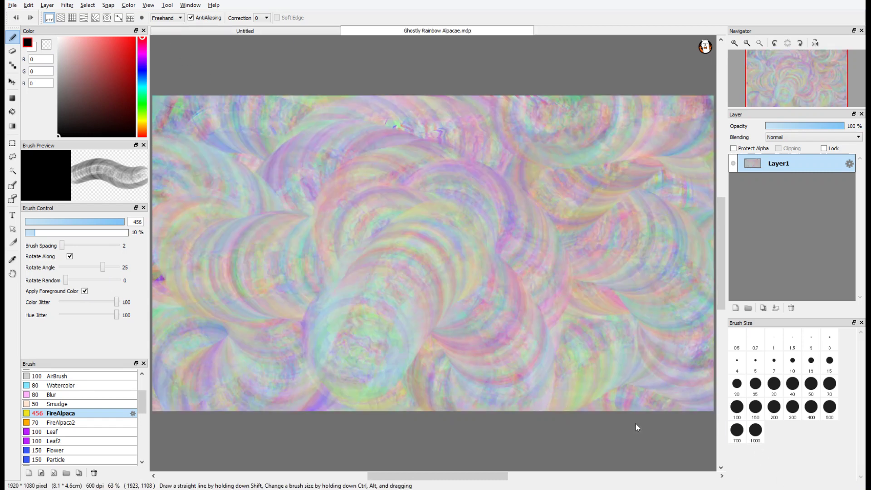
Step: Paint a large grey loop over Ghostly Rainbow Alpacae.mdp and close the file without saving
{"action": "left_click", "coordinate": [353, 282]}
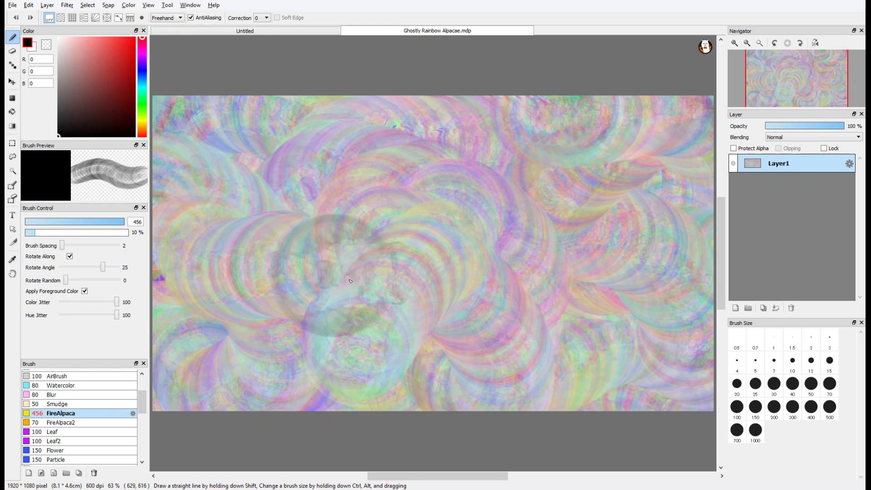
{"action": "mouse_move", "coordinate": [353, 282]}
{"action": "left_mouse_down"}
{"action": "mouse_move", "coordinate": [529, 300]}
{"action": "mouse_move", "coordinate": [583, 273]}
{"action": "mouse_move", "coordinate": [596, 244]}
{"action": "mouse_move", "coordinate": [593, 217]}
{"action": "mouse_move", "coordinate": [545, 190]}
{"action": "mouse_move", "coordinate": [447, 202]}
{"action": "mouse_move", "coordinate": [305, 263]}
{"action": "mouse_move", "coordinate": [274, 288]}
{"action": "mouse_move", "coordinate": [258, 323]}
{"action": "mouse_move", "coordinate": [269, 353]}
{"action": "mouse_move", "coordinate": [384, 379]}
{"action": "mouse_move", "coordinate": [475, 369]}
{"action": "mouse_move", "coordinate": [533, 352]}
{"action": "mouse_move", "coordinate": [600, 312]}
{"action": "mouse_move", "coordinate": [649, 254]}
{"action": "mouse_move", "coordinate": [607, 201]}
{"action": "mouse_move", "coordinate": [529, 172]}
{"action": "mouse_move", "coordinate": [393, 196]}
{"action": "mouse_move", "coordinate": [263, 253]}
{"action": "mouse_move", "coordinate": [257, 288]}
{"action": "mouse_move", "coordinate": [312, 335]}
{"action": "mouse_move", "coordinate": [377, 361]}
{"action": "mouse_move", "coordinate": [417, 345]}
{"action": "left_mouse_up"}
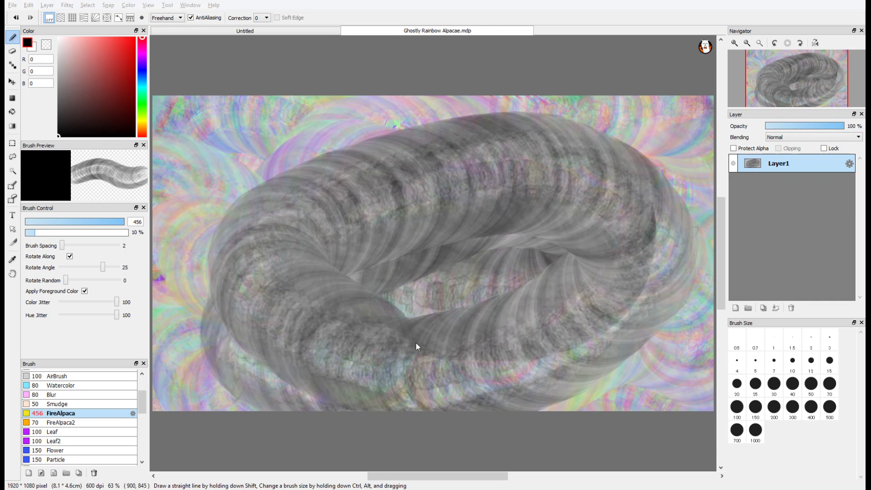
{"action": "key", "text": "n"}
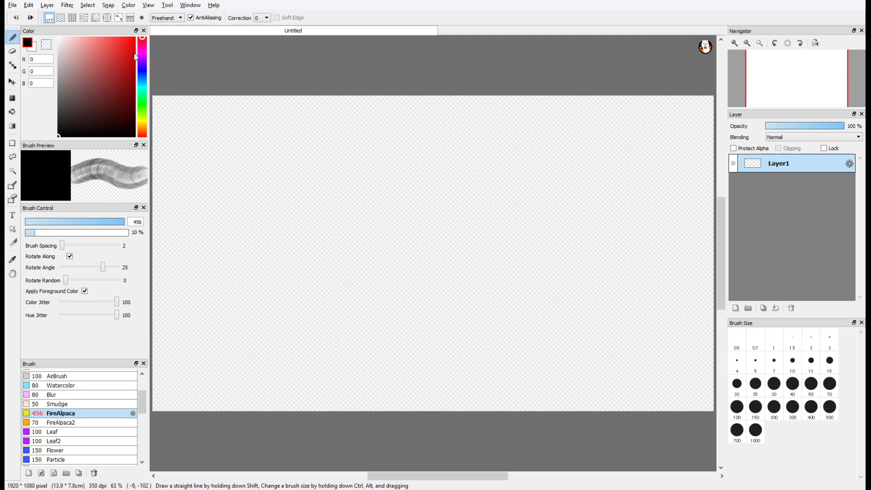
Step: Paint a rainbow heart in red 255, 0, 0 and overlapping loops in muted green 73, 139, 57 and bright green 51, 255, 0
{"action": "mouse_move", "coordinate": [411, 385]}
{"action": "left_mouse_down"}
{"action": "mouse_move", "coordinate": [341, 310]}
{"action": "mouse_move", "coordinate": [306, 259]}
{"action": "mouse_move", "coordinate": [307, 229]}
{"action": "mouse_move", "coordinate": [324, 194]}
{"action": "mouse_move", "coordinate": [390, 190]}
{"action": "mouse_move", "coordinate": [418, 199]}
{"action": "mouse_move", "coordinate": [451, 244]}
{"action": "mouse_move", "coordinate": [553, 193]}
{"action": "mouse_move", "coordinate": [595, 204]}
{"action": "mouse_move", "coordinate": [629, 232]}
{"action": "mouse_move", "coordinate": [637, 271]}
{"action": "mouse_move", "coordinate": [617, 322]}
{"action": "mouse_move", "coordinate": [588, 354]}
{"action": "mouse_move", "coordinate": [521, 391]}
{"action": "mouse_move", "coordinate": [468, 407]}
{"action": "mouse_move", "coordinate": [411, 407]}
{"action": "mouse_move", "coordinate": [344, 335]}
{"action": "left_mouse_up"}
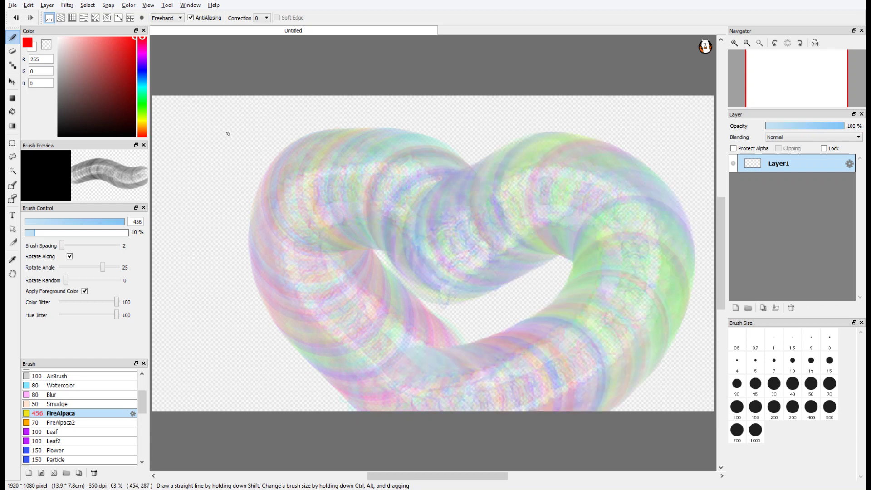
{"action": "mouse_move", "coordinate": [247, 319]}
{"action": "left_mouse_down"}
{"action": "mouse_move", "coordinate": [222, 276]}
{"action": "mouse_move", "coordinate": [229, 200]}
{"action": "mouse_move", "coordinate": [295, 163]}
{"action": "mouse_move", "coordinate": [430, 149]}
{"action": "mouse_move", "coordinate": [476, 276]}
{"action": "mouse_move", "coordinate": [472, 361]}
{"action": "left_mouse_up"}
{"action": "left_click", "coordinate": [142, 107]}
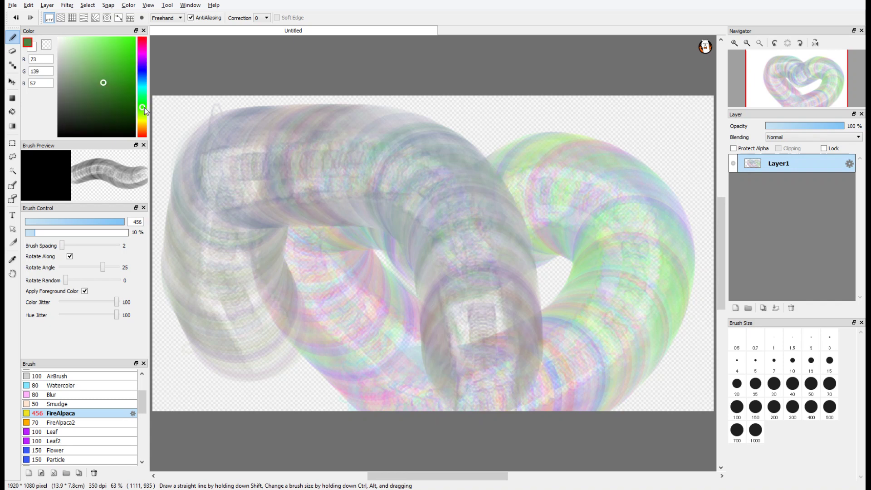
{"action": "mouse_move", "coordinate": [222, 209]}
{"action": "left_mouse_down"}
{"action": "mouse_move", "coordinate": [254, 191]}
{"action": "mouse_move", "coordinate": [356, 330]}
{"action": "mouse_move", "coordinate": [434, 375]}
{"action": "left_mouse_up"}
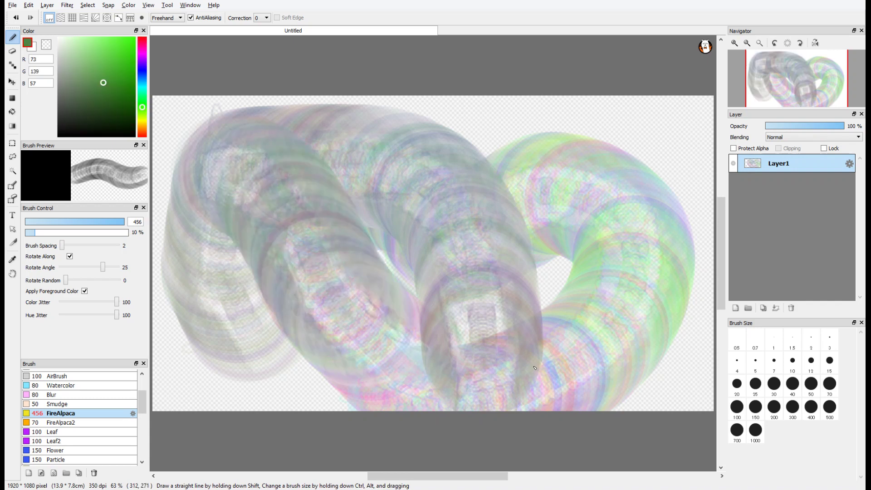
{"action": "left_click", "coordinate": [135, 38]}
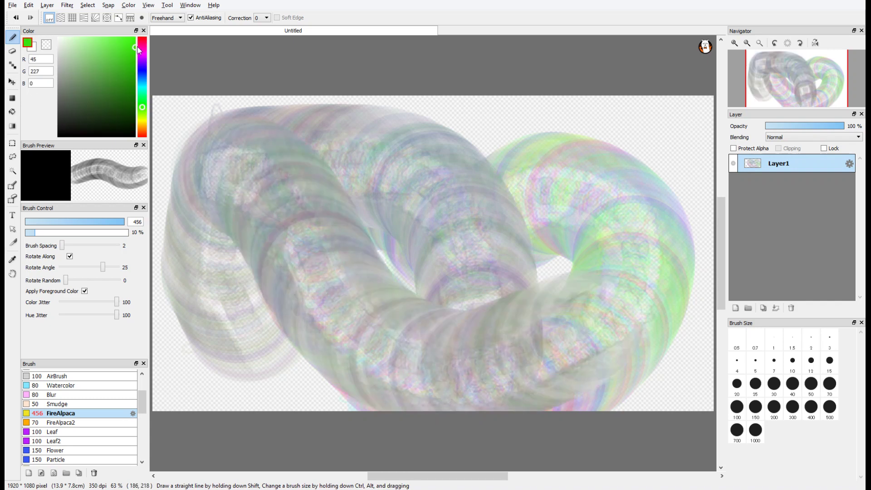
{"action": "mouse_move", "coordinate": [338, 193]}
{"action": "left_mouse_down"}
{"action": "mouse_move", "coordinate": [358, 223]}
{"action": "mouse_move", "coordinate": [372, 290]}
{"action": "mouse_move", "coordinate": [454, 345]}
{"action": "mouse_move", "coordinate": [612, 285]}
{"action": "mouse_move", "coordinate": [634, 326]}
{"action": "mouse_move", "coordinate": [644, 253]}
{"action": "mouse_move", "coordinate": [584, 181]}
{"action": "mouse_move", "coordinate": [358, 213]}
{"action": "mouse_move", "coordinate": [377, 181]}
{"action": "mouse_move", "coordinate": [308, 276]}
{"action": "mouse_move", "coordinate": [372, 386]}
{"action": "mouse_move", "coordinate": [421, 340]}
{"action": "left_mouse_up"}
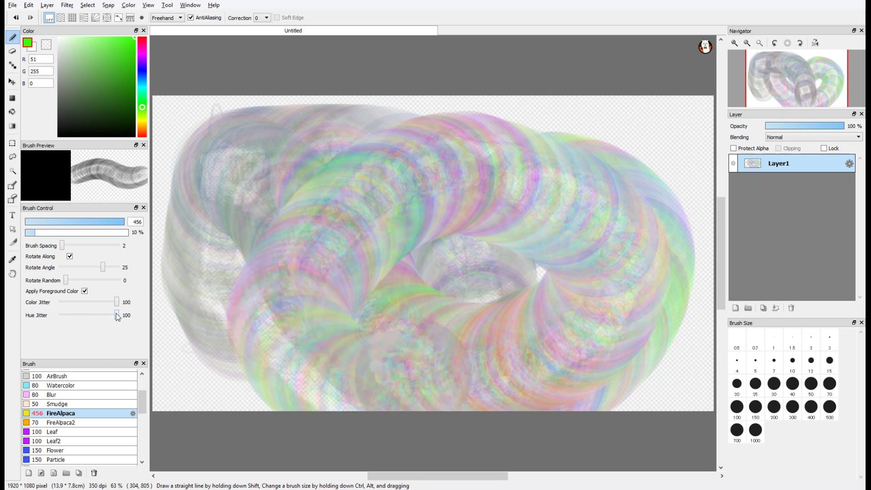
Step: Lower Hue Jitter to its minimum, paint a plain green stroke across the canvas, and restore Hue Jitter to 100
{"action": "left_click_drag", "start_coordinate": [117, 316], "coordinate": [61, 314]}
{"action": "mouse_move", "coordinate": [379, 233]}
{"action": "left_mouse_down"}
{"action": "mouse_move", "coordinate": [467, 269]}
{"action": "mouse_move", "coordinate": [644, 277]}
{"action": "mouse_move", "coordinate": [670, 301]}
{"action": "left_mouse_up"}
{"action": "left_click_drag", "start_coordinate": [60, 316], "coordinate": [74, 317]}
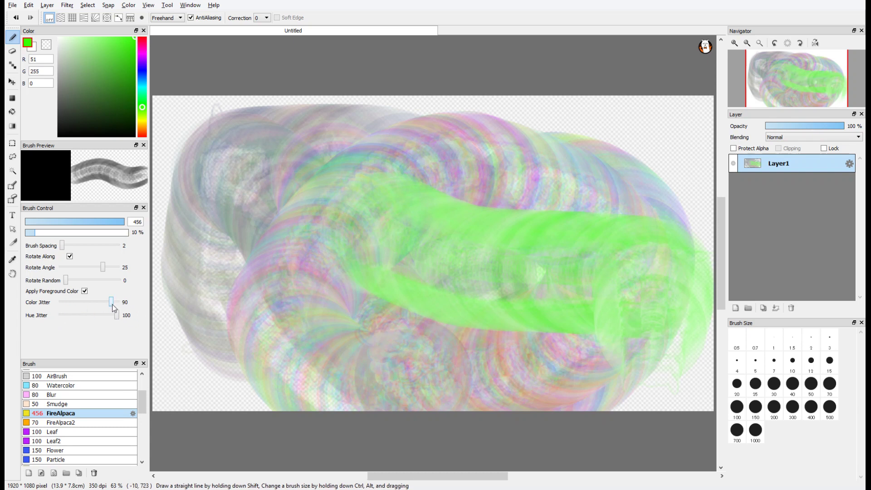
Step: Lower Color Jitter to its minimum, paint a stroke over the upper part of the artwork, and restore it to 100
{"action": "left_click_drag", "start_coordinate": [112, 304], "coordinate": [60, 303]}
{"action": "mouse_move", "coordinate": [300, 181]}
{"action": "left_mouse_down"}
{"action": "mouse_move", "coordinate": [353, 291]}
{"action": "mouse_move", "coordinate": [454, 345]}
{"action": "mouse_move", "coordinate": [546, 214]}
{"action": "mouse_move", "coordinate": [535, 172]}
{"action": "mouse_move", "coordinate": [544, 150]}
{"action": "mouse_move", "coordinate": [603, 136]}
{"action": "mouse_move", "coordinate": [620, 227]}
{"action": "mouse_move", "coordinate": [644, 263]}
{"action": "mouse_move", "coordinate": [590, 299]}
{"action": "mouse_move", "coordinate": [522, 318]}
{"action": "mouse_move", "coordinate": [255, 314]}
{"action": "left_mouse_up"}
{"action": "left_click_drag", "start_coordinate": [62, 303], "coordinate": [116, 303]}
Step: Cover most of the canvas with large overlapping rainbow loops in bright green at full Color and Hue Jitter
{"action": "mouse_move", "coordinate": [233, 289]}
{"action": "left_mouse_down"}
{"action": "mouse_move", "coordinate": [297, 347]}
{"action": "mouse_move", "coordinate": [430, 371]}
{"action": "mouse_move", "coordinate": [487, 326]}
{"action": "mouse_move", "coordinate": [454, 254]}
{"action": "mouse_move", "coordinate": [363, 227]}
{"action": "mouse_move", "coordinate": [241, 120]}
{"action": "mouse_move", "coordinate": [218, 209]}
{"action": "mouse_move", "coordinate": [290, 136]}
{"action": "mouse_move", "coordinate": [417, 163]}
{"action": "mouse_move", "coordinate": [559, 224]}
{"action": "mouse_move", "coordinate": [544, 190]}
{"action": "mouse_move", "coordinate": [562, 236]}
{"action": "mouse_move", "coordinate": [489, 308]}
{"action": "mouse_move", "coordinate": [315, 384]}
{"action": "mouse_move", "coordinate": [349, 381]}
{"action": "mouse_move", "coordinate": [217, 380]}
{"action": "mouse_move", "coordinate": [190, 281]}
{"action": "mouse_move", "coordinate": [314, 157]}
{"action": "mouse_move", "coordinate": [263, 204]}
{"action": "mouse_move", "coordinate": [385, 195]}
{"action": "mouse_move", "coordinate": [440, 145]}
{"action": "mouse_move", "coordinate": [513, 347]}
{"action": "mouse_move", "coordinate": [512, 308]}
{"action": "mouse_move", "coordinate": [535, 336]}
{"action": "mouse_move", "coordinate": [635, 345]}
{"action": "mouse_move", "coordinate": [551, 163]}
{"action": "mouse_move", "coordinate": [625, 253]}
{"action": "mouse_move", "coordinate": [571, 150]}
{"action": "mouse_move", "coordinate": [507, 127]}
{"action": "mouse_move", "coordinate": [171, 343]}
{"action": "mouse_move", "coordinate": [282, 276]}
{"action": "mouse_move", "coordinate": [253, 250]}
{"action": "mouse_move", "coordinate": [213, 272]}
{"action": "mouse_move", "coordinate": [195, 336]}
{"action": "left_mouse_up"}
{"action": "mouse_move", "coordinate": [224, 187]}
{"action": "left_mouse_down"}
{"action": "mouse_move", "coordinate": [267, 143]}
{"action": "mouse_move", "coordinate": [401, 272]}
{"action": "mouse_move", "coordinate": [508, 306]}
{"action": "left_mouse_up"}
{"action": "left_click_drag", "start_coordinate": [535, 203], "coordinate": [669, 314]}
{"action": "mouse_move", "coordinate": [636, 279]}
{"action": "left_mouse_down"}
{"action": "mouse_move", "coordinate": [589, 211]}
{"action": "mouse_move", "coordinate": [653, 302]}
{"action": "left_mouse_up"}
{"action": "left_click_drag", "start_coordinate": [452, 159], "coordinate": [333, 258]}
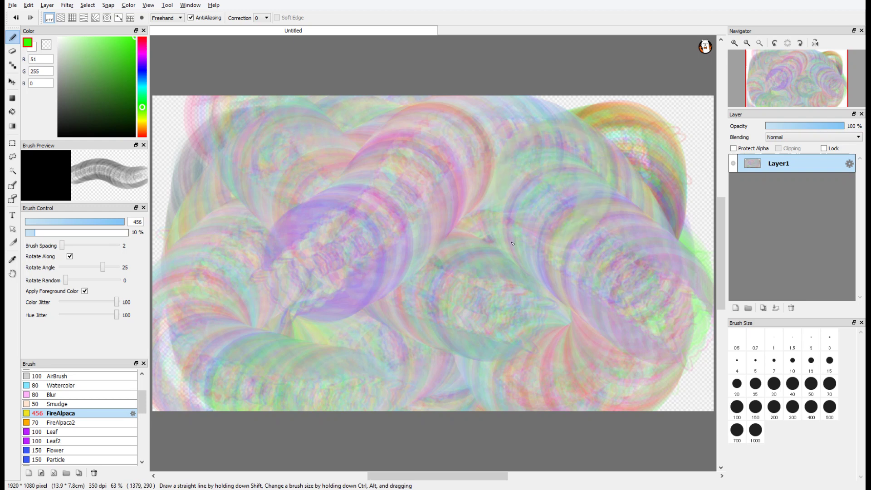
{"action": "mouse_move", "coordinate": [511, 246]}
{"action": "left_mouse_down"}
{"action": "mouse_move", "coordinate": [485, 271]}
{"action": "mouse_move", "coordinate": [355, 291]}
{"action": "mouse_move", "coordinate": [308, 261]}
{"action": "mouse_move", "coordinate": [288, 193]}
{"action": "mouse_move", "coordinate": [278, 208]}
{"action": "left_mouse_up"}
Step: Paint and fill a large heart in red 255, 7, 0 with the Watercolor brush at size 80
{"action": "left_click_drag", "start_coordinate": [144, 107], "coordinate": [144, 140]}
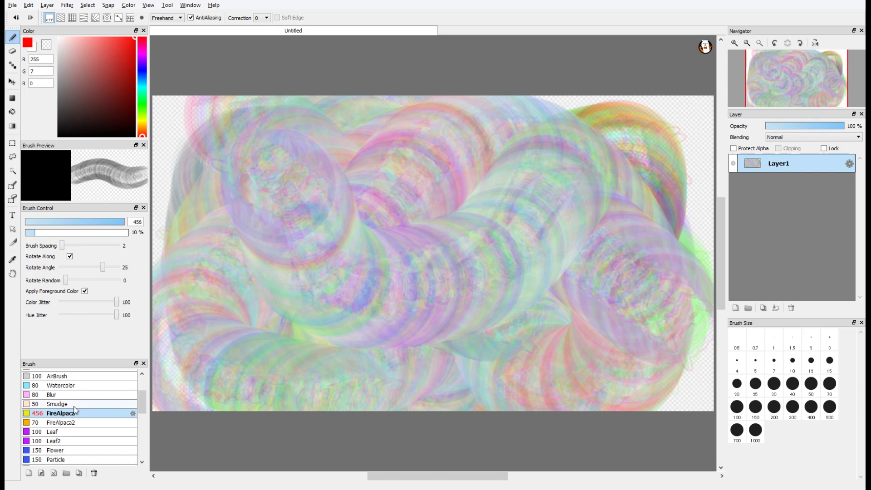
{"action": "left_click_drag", "start_coordinate": [145, 402], "coordinate": [148, 394]}
{"action": "left_click", "coordinate": [93, 426]}
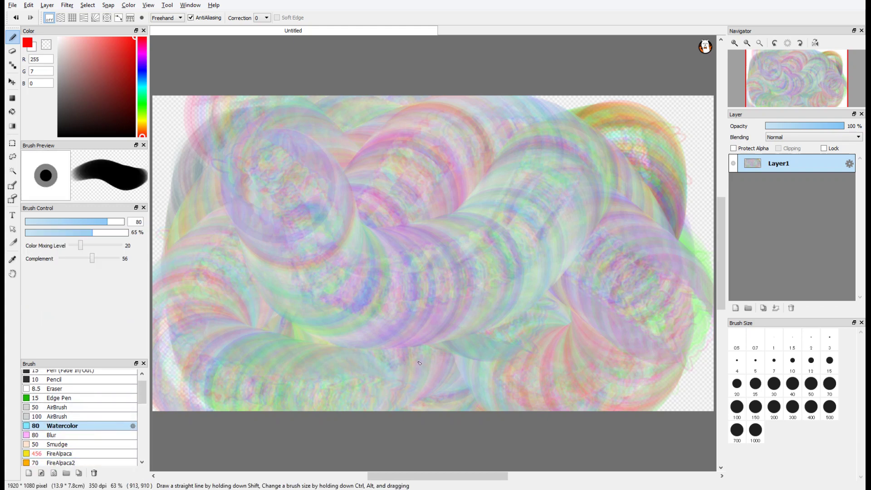
{"action": "mouse_move", "coordinate": [411, 383]}
{"action": "left_mouse_down"}
{"action": "mouse_move", "coordinate": [391, 338]}
{"action": "mouse_move", "coordinate": [357, 309]}
{"action": "mouse_move", "coordinate": [328, 200]}
{"action": "mouse_move", "coordinate": [406, 163]}
{"action": "mouse_move", "coordinate": [464, 227]}
{"action": "mouse_move", "coordinate": [481, 189]}
{"action": "mouse_move", "coordinate": [543, 173]}
{"action": "mouse_move", "coordinate": [601, 263]}
{"action": "mouse_move", "coordinate": [517, 331]}
{"action": "mouse_move", "coordinate": [452, 404]}
{"action": "mouse_move", "coordinate": [445, 429]}
{"action": "mouse_move", "coordinate": [399, 360]}
{"action": "mouse_move", "coordinate": [334, 318]}
{"action": "left_mouse_up"}
{"action": "mouse_move", "coordinate": [401, 182]}
{"action": "left_mouse_down"}
{"action": "mouse_move", "coordinate": [347, 254]}
{"action": "mouse_move", "coordinate": [385, 182]}
{"action": "mouse_move", "coordinate": [408, 313]}
{"action": "mouse_move", "coordinate": [385, 310]}
{"action": "mouse_move", "coordinate": [413, 363]}
{"action": "mouse_move", "coordinate": [517, 272]}
{"action": "mouse_move", "coordinate": [492, 292]}
{"action": "mouse_move", "coordinate": [544, 263]}
{"action": "mouse_move", "coordinate": [438, 259]}
{"action": "mouse_move", "coordinate": [454, 227]}
{"action": "mouse_move", "coordinate": [432, 212]}
{"action": "left_mouse_up"}
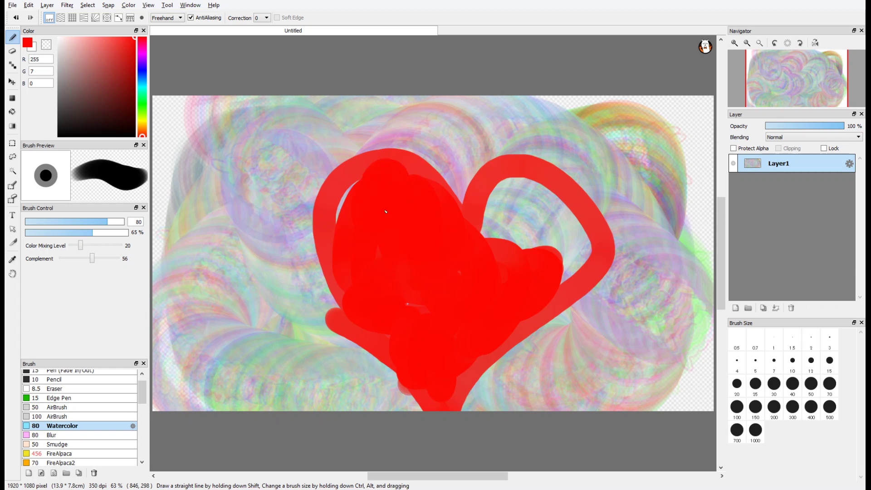
{"action": "mouse_move", "coordinate": [383, 190]}
{"action": "left_mouse_down"}
{"action": "mouse_move", "coordinate": [368, 178]}
{"action": "mouse_move", "coordinate": [363, 212]}
{"action": "left_mouse_up"}
{"action": "mouse_move", "coordinate": [417, 319]}
{"action": "left_mouse_down"}
{"action": "mouse_move", "coordinate": [487, 281]}
{"action": "mouse_move", "coordinate": [492, 202]}
{"action": "mouse_move", "coordinate": [498, 247]}
{"action": "mouse_move", "coordinate": [542, 235]}
{"action": "mouse_move", "coordinate": [515, 222]}
{"action": "left_mouse_up"}
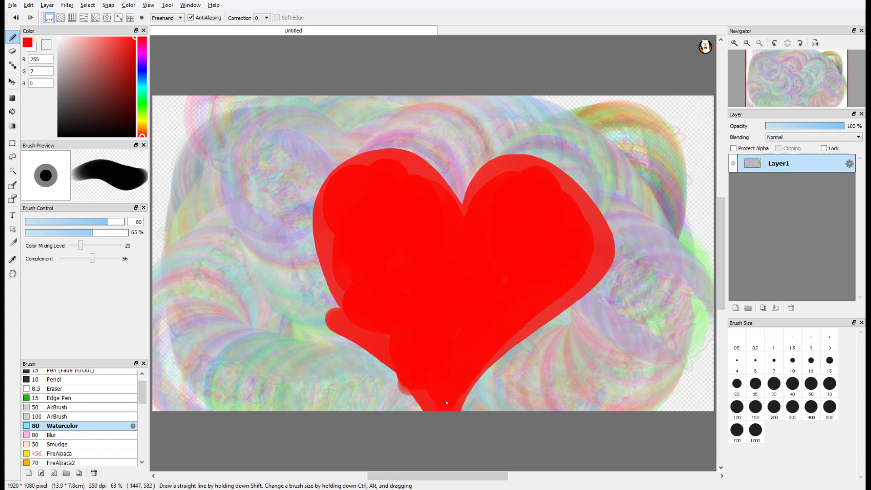
Step: Widen the lower part of the red heart with long strokes and undo the last stroke
{"action": "mouse_move", "coordinate": [346, 219]}
{"action": "left_mouse_down"}
{"action": "mouse_move", "coordinate": [382, 276]}
{"action": "mouse_move", "coordinate": [399, 399]}
{"action": "mouse_move", "coordinate": [422, 455]}
{"action": "left_mouse_up"}
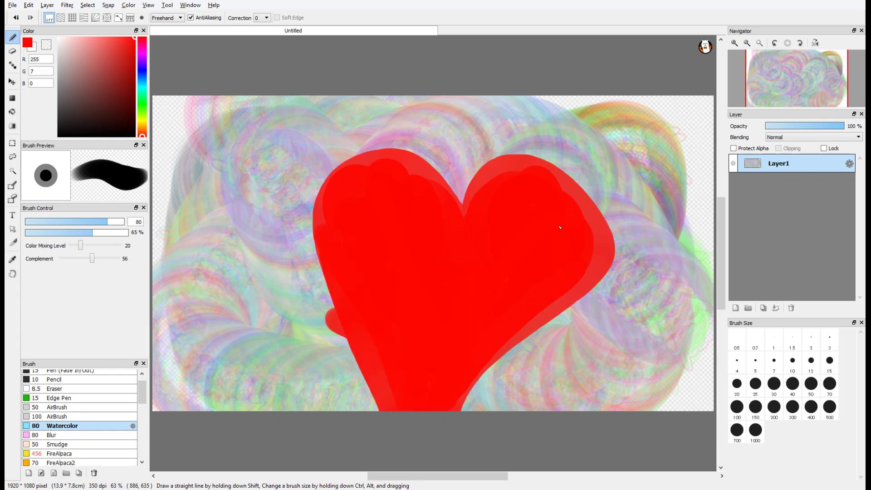
{"action": "mouse_move", "coordinate": [539, 194]}
{"action": "left_mouse_down"}
{"action": "mouse_move", "coordinate": [604, 312]}
{"action": "mouse_move", "coordinate": [482, 419]}
{"action": "left_mouse_up"}
{"action": "key", "text": "ctrl+z"}
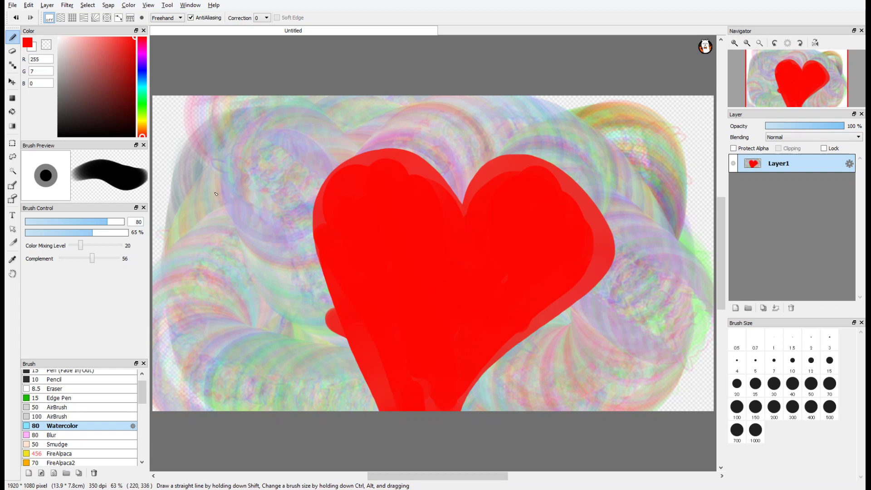
Step: Cover the whole canvas with filled rectangles in dark red 155, 56, 53
{"action": "left_click", "coordinate": [12, 98]}
{"action": "left_click_drag", "start_coordinate": [181, 108], "coordinate": [839, 461]}
{"action": "scroll", "coordinate": [620, 361], "scroll_direction": "down", "scroll_amount": 2}
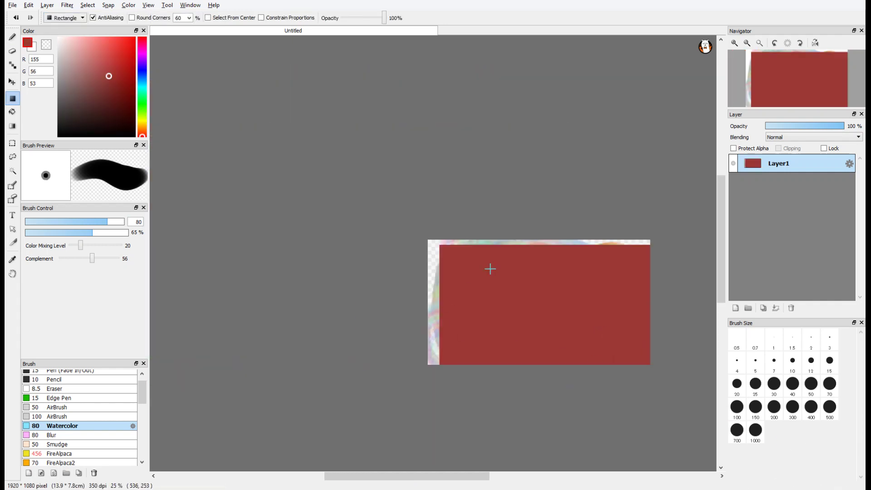
{"action": "scroll", "coordinate": [565, 394], "scroll_direction": "up", "scroll_amount": 2}
{"action": "scroll", "coordinate": [528, 367], "scroll_direction": "down", "scroll_amount": 3}
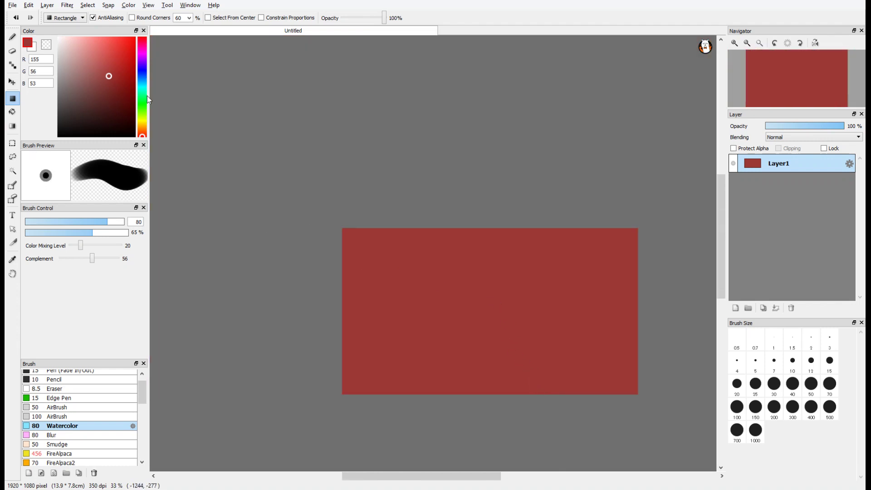
Step: Paint a heart outline on the dark red canvas in blue 53, 105, 155 with the Watercolor brush
{"action": "left_click_drag", "start_coordinate": [144, 100], "coordinate": [143, 81]}
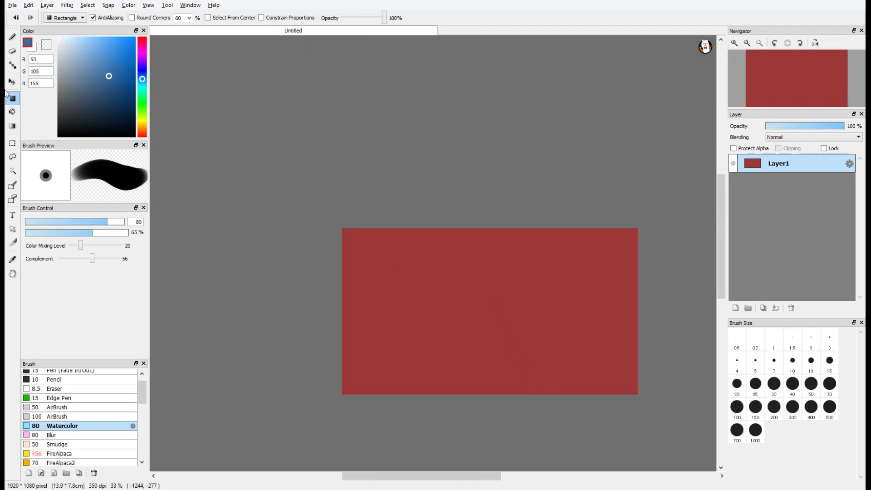
{"action": "left_click", "coordinate": [12, 37]}
{"action": "left_click_drag", "start_coordinate": [490, 386], "coordinate": [480, 359]}
{"action": "scroll", "coordinate": [508, 388], "scroll_direction": "up", "scroll_amount": 3}
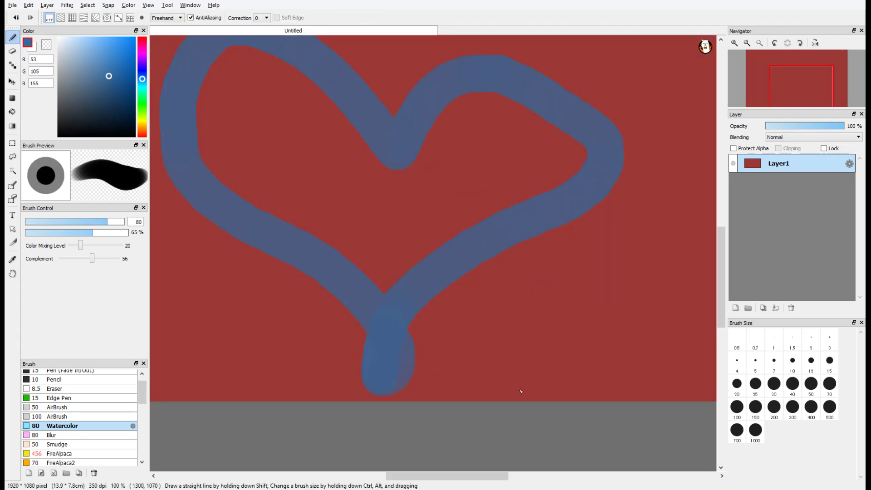
{"action": "scroll", "coordinate": [492, 379], "scroll_direction": "down", "scroll_amount": 2}
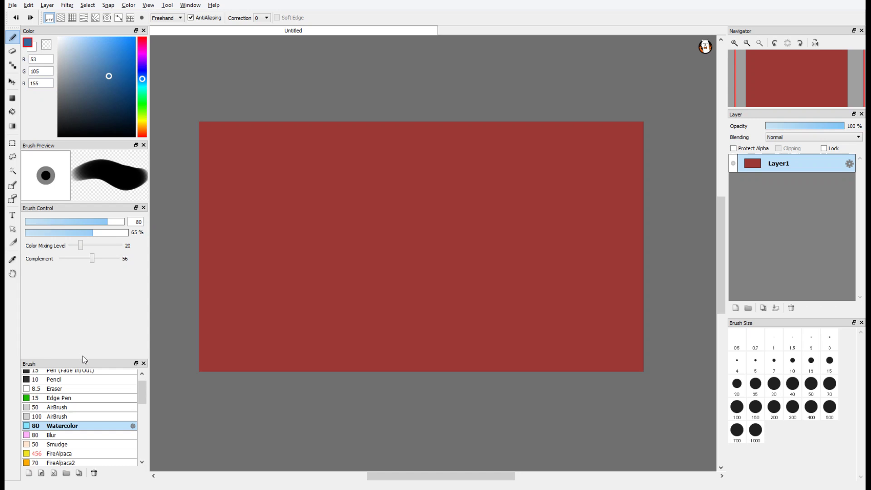
Step: Switch to the FireAlpaca brush, paint test strokes in blue 53, 105, 155 on the dark red canvas, and undo them
{"action": "left_click", "coordinate": [63, 453]}
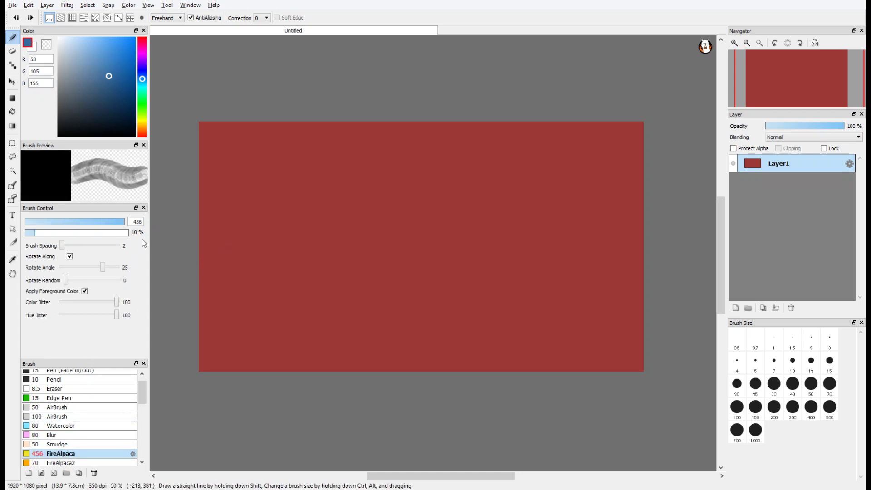
{"action": "mouse_move", "coordinate": [389, 339]}
{"action": "left_mouse_down"}
{"action": "mouse_move", "coordinate": [409, 334]}
{"action": "mouse_move", "coordinate": [357, 241]}
{"action": "mouse_move", "coordinate": [313, 196]}
{"action": "mouse_move", "coordinate": [343, 148]}
{"action": "mouse_move", "coordinate": [398, 133]}
{"action": "mouse_move", "coordinate": [432, 141]}
{"action": "mouse_move", "coordinate": [450, 182]}
{"action": "mouse_move", "coordinate": [441, 231]}
{"action": "mouse_move", "coordinate": [460, 189]}
{"action": "mouse_move", "coordinate": [490, 167]}
{"action": "mouse_move", "coordinate": [525, 178]}
{"action": "mouse_move", "coordinate": [530, 206]}
{"action": "mouse_move", "coordinate": [460, 285]}
{"action": "mouse_move", "coordinate": [430, 408]}
{"action": "mouse_move", "coordinate": [428, 350]}
{"action": "left_mouse_up"}
{"action": "mouse_move", "coordinate": [412, 215]}
{"action": "left_mouse_down"}
{"action": "mouse_move", "coordinate": [385, 184]}
{"action": "mouse_move", "coordinate": [378, 194]}
{"action": "mouse_move", "coordinate": [447, 250]}
{"action": "mouse_move", "coordinate": [388, 227]}
{"action": "mouse_move", "coordinate": [419, 216]}
{"action": "mouse_move", "coordinate": [451, 250]}
{"action": "mouse_move", "coordinate": [459, 300]}
{"action": "mouse_move", "coordinate": [421, 260]}
{"action": "mouse_move", "coordinate": [423, 303]}
{"action": "left_mouse_up"}
{"action": "key", "text": "ctrl+z"}
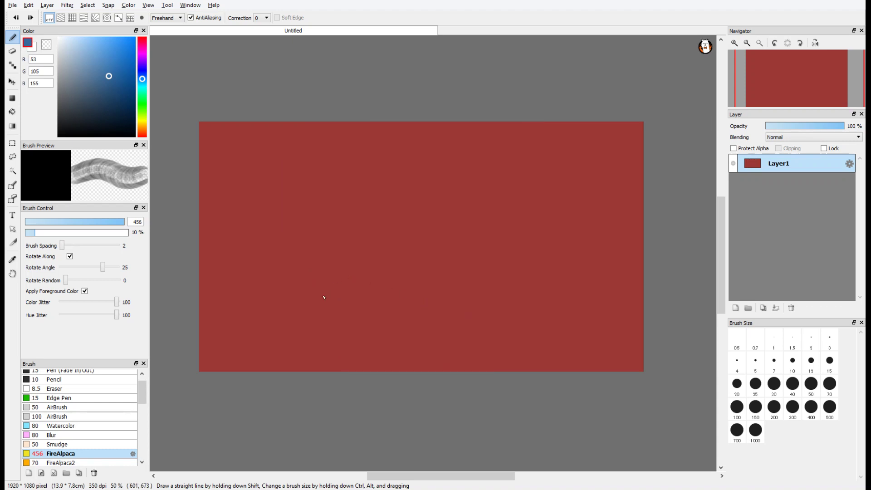
Step: Set the brush colour to vivid blue 34, 9, 222
{"action": "left_click_drag", "start_coordinate": [142, 105], "coordinate": [140, 101]}
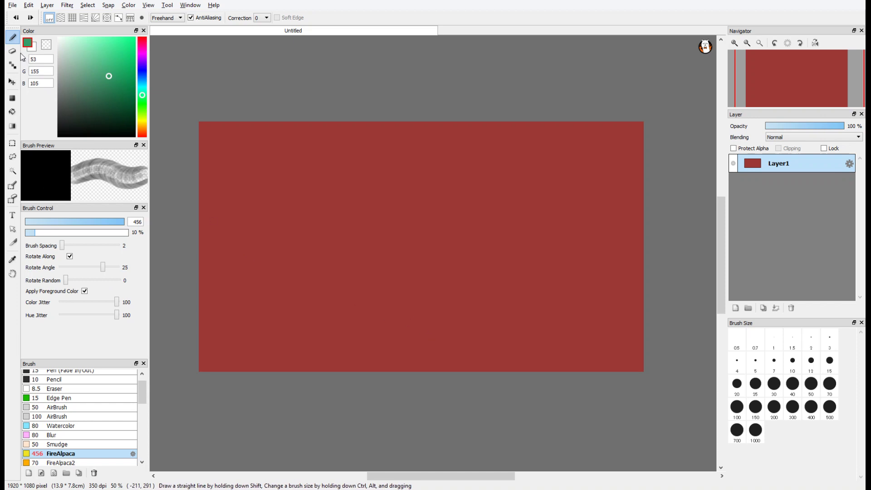
{"action": "left_click_drag", "start_coordinate": [144, 80], "coordinate": [144, 68]}
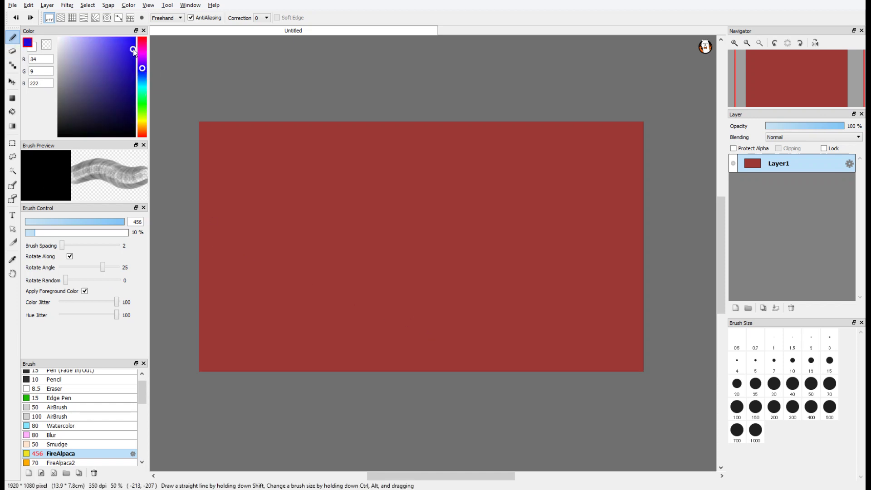
Step: Cover most of the dark red canvas with overlapping FireAlpaca brush strokes in blue 30, 0, 255 at 10% opacity
{"action": "mouse_move", "coordinate": [417, 321]}
{"action": "left_mouse_down"}
{"action": "mouse_move", "coordinate": [377, 281]}
{"action": "mouse_move", "coordinate": [355, 163]}
{"action": "mouse_move", "coordinate": [345, 190]}
{"action": "mouse_move", "coordinate": [525, 188]}
{"action": "mouse_move", "coordinate": [547, 234]}
{"action": "mouse_move", "coordinate": [522, 290]}
{"action": "mouse_move", "coordinate": [437, 365]}
{"action": "left_mouse_up"}
{"action": "mouse_move", "coordinate": [431, 298]}
{"action": "left_mouse_down"}
{"action": "mouse_move", "coordinate": [371, 227]}
{"action": "mouse_move", "coordinate": [434, 226]}
{"action": "mouse_move", "coordinate": [475, 291]}
{"action": "mouse_move", "coordinate": [383, 219]}
{"action": "mouse_move", "coordinate": [437, 293]}
{"action": "mouse_move", "coordinate": [408, 225]}
{"action": "mouse_move", "coordinate": [469, 301]}
{"action": "mouse_move", "coordinate": [409, 236]}
{"action": "mouse_move", "coordinate": [497, 254]}
{"action": "mouse_move", "coordinate": [468, 248]}
{"action": "mouse_move", "coordinate": [469, 216]}
{"action": "mouse_move", "coordinate": [450, 190]}
{"action": "mouse_move", "coordinate": [460, 177]}
{"action": "mouse_move", "coordinate": [509, 136]}
{"action": "mouse_move", "coordinate": [543, 132]}
{"action": "mouse_move", "coordinate": [590, 146]}
{"action": "mouse_move", "coordinate": [607, 197]}
{"action": "mouse_move", "coordinate": [582, 266]}
{"action": "mouse_move", "coordinate": [476, 368]}
{"action": "mouse_move", "coordinate": [465, 472]}
{"action": "mouse_move", "coordinate": [381, 332]}
{"action": "mouse_move", "coordinate": [316, 262]}
{"action": "mouse_move", "coordinate": [348, 265]}
{"action": "mouse_move", "coordinate": [394, 346]}
{"action": "mouse_move", "coordinate": [396, 417]}
{"action": "mouse_move", "coordinate": [409, 463]}
{"action": "mouse_move", "coordinate": [423, 471]}
{"action": "mouse_move", "coordinate": [428, 364]}
{"action": "mouse_move", "coordinate": [371, 276]}
{"action": "mouse_move", "coordinate": [316, 255]}
{"action": "mouse_move", "coordinate": [310, 145]}
{"action": "mouse_move", "coordinate": [349, 110]}
{"action": "mouse_move", "coordinate": [393, 115]}
{"action": "mouse_move", "coordinate": [439, 144]}
{"action": "mouse_move", "coordinate": [464, 183]}
{"action": "mouse_move", "coordinate": [471, 274]}
{"action": "mouse_move", "coordinate": [442, 250]}
{"action": "mouse_move", "coordinate": [431, 193]}
{"action": "mouse_move", "coordinate": [380, 188]}
{"action": "mouse_move", "coordinate": [479, 145]}
{"action": "mouse_move", "coordinate": [592, 123]}
{"action": "mouse_move", "coordinate": [612, 173]}
{"action": "mouse_move", "coordinate": [597, 273]}
{"action": "mouse_move", "coordinate": [534, 342]}
{"action": "mouse_move", "coordinate": [507, 354]}
{"action": "mouse_move", "coordinate": [457, 353]}
{"action": "mouse_move", "coordinate": [416, 410]}
{"action": "mouse_move", "coordinate": [403, 446]}
{"action": "left_mouse_up"}
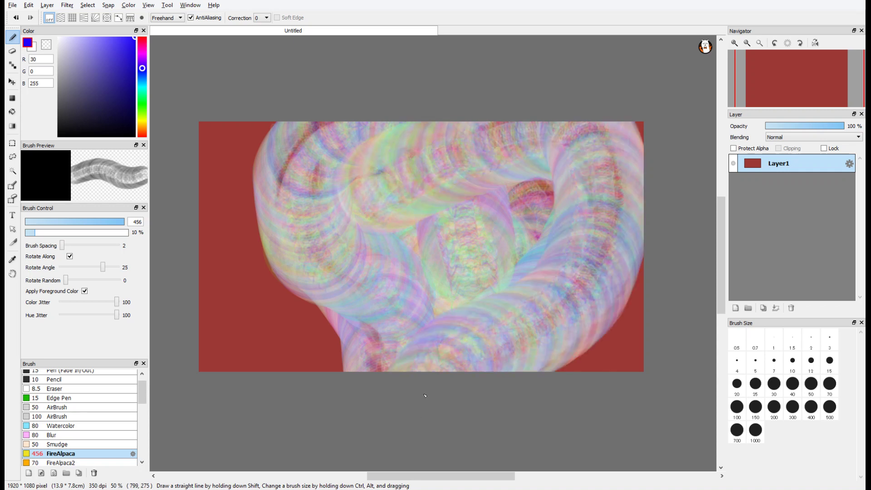
{"action": "mouse_move", "coordinate": [430, 367]}
{"action": "left_mouse_down"}
{"action": "mouse_move", "coordinate": [254, 235]}
{"action": "mouse_move", "coordinate": [278, 107]}
{"action": "mouse_move", "coordinate": [418, 101]}
{"action": "mouse_move", "coordinate": [206, 218]}
{"action": "mouse_move", "coordinate": [473, 251]}
{"action": "left_mouse_up"}
{"action": "mouse_move", "coordinate": [458, 295]}
{"action": "left_mouse_down"}
{"action": "mouse_move", "coordinate": [481, 317]}
{"action": "mouse_move", "coordinate": [449, 344]}
{"action": "mouse_move", "coordinate": [495, 299]}
{"action": "mouse_move", "coordinate": [559, 313]}
{"action": "mouse_move", "coordinate": [585, 253]}
{"action": "mouse_move", "coordinate": [562, 308]}
{"action": "mouse_move", "coordinate": [385, 340]}
{"action": "left_mouse_up"}
{"action": "mouse_move", "coordinate": [183, 146]}
{"action": "left_mouse_down"}
{"action": "mouse_move", "coordinate": [136, 276]}
{"action": "mouse_move", "coordinate": [272, 358]}
{"action": "mouse_move", "coordinate": [342, 377]}
{"action": "mouse_move", "coordinate": [218, 254]}
{"action": "mouse_move", "coordinate": [281, 354]}
{"action": "mouse_move", "coordinate": [408, 326]}
{"action": "left_mouse_up"}
{"action": "mouse_move", "coordinate": [553, 295]}
{"action": "left_mouse_down"}
{"action": "mouse_move", "coordinate": [436, 254]}
{"action": "mouse_move", "coordinate": [535, 267]}
{"action": "mouse_move", "coordinate": [590, 308]}
{"action": "mouse_move", "coordinate": [387, 341]}
{"action": "mouse_move", "coordinate": [544, 317]}
{"action": "mouse_move", "coordinate": [430, 309]}
{"action": "mouse_move", "coordinate": [294, 318]}
{"action": "mouse_move", "coordinate": [390, 240]}
{"action": "mouse_move", "coordinate": [222, 272]}
{"action": "mouse_move", "coordinate": [240, 204]}
{"action": "mouse_move", "coordinate": [404, 271]}
{"action": "left_mouse_up"}
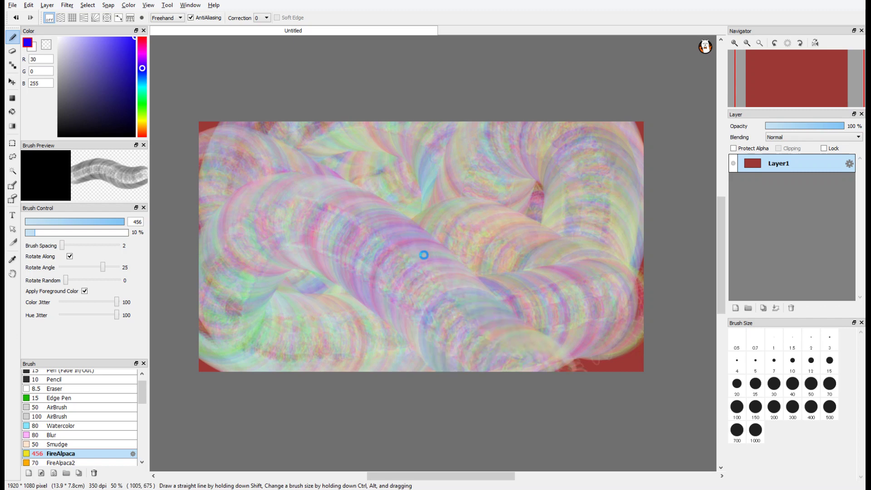
{"action": "scroll", "coordinate": [404, 271], "scroll_direction": "up", "scroll_amount": 2}
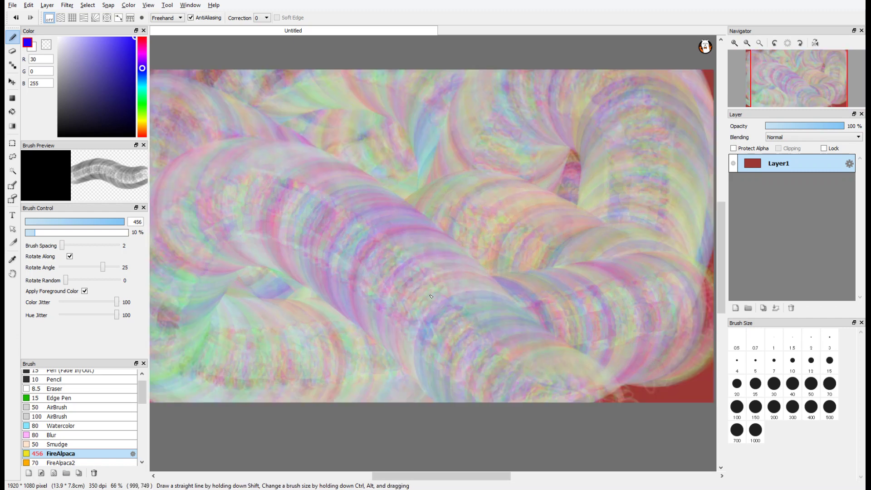
{"action": "mouse_move", "coordinate": [418, 246]}
{"action": "left_mouse_down"}
{"action": "mouse_move", "coordinate": [436, 265]}
{"action": "mouse_move", "coordinate": [522, 277]}
{"action": "left_mouse_up"}
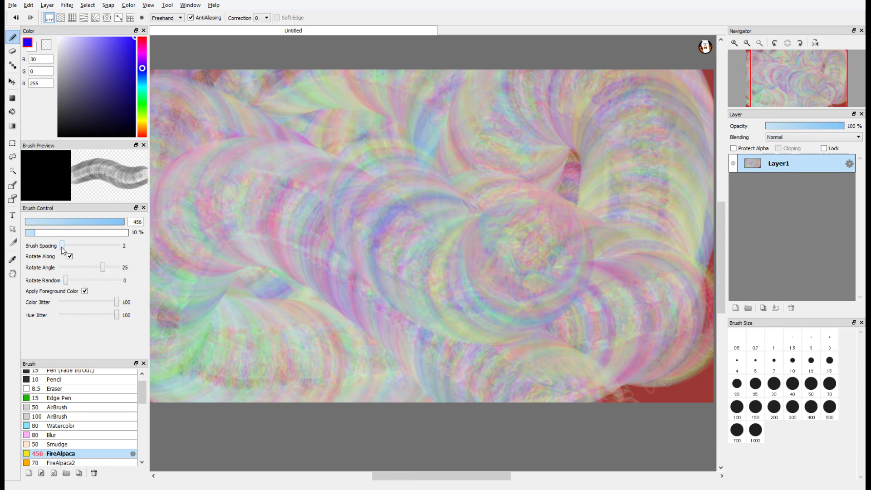
{"action": "left_click_drag", "start_coordinate": [299, 207], "coordinate": [355, 259]}
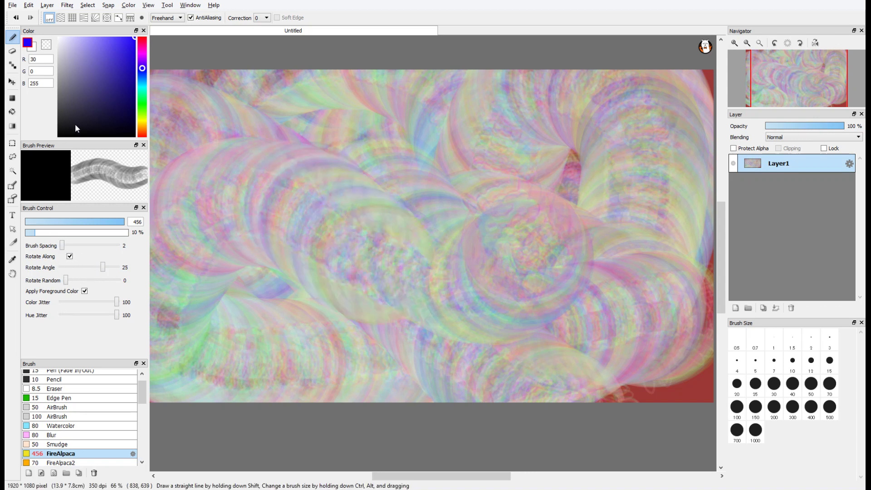
{"action": "left_click_drag", "start_coordinate": [464, 223], "coordinate": [522, 232]}
Step: Raise the FireAlpaca brush's opacity and paint opaque multicoloured strokes over the translucent ones
{"action": "mouse_move", "coordinate": [67, 232]}
{"action": "left_mouse_down"}
{"action": "mouse_move", "coordinate": [226, 230]}
{"action": "mouse_move", "coordinate": [369, 149]}
{"action": "mouse_move", "coordinate": [485, 227]}
{"action": "mouse_move", "coordinate": [595, 278]}
{"action": "mouse_move", "coordinate": [612, 191]}
{"action": "mouse_move", "coordinate": [544, 127]}
{"action": "mouse_move", "coordinate": [367, 213]}
{"action": "mouse_move", "coordinate": [312, 290]}
{"action": "mouse_move", "coordinate": [290, 363]}
{"action": "mouse_move", "coordinate": [363, 399]}
{"action": "mouse_move", "coordinate": [562, 272]}
{"action": "mouse_move", "coordinate": [551, 340]}
{"action": "left_mouse_up"}
{"action": "key", "text": "ctrl+z"}
Step: Set the FireAlpaca brush's opacity to 10% and paint over the opaque strokes with translucent ones
{"action": "left_click", "coordinate": [40, 234]}
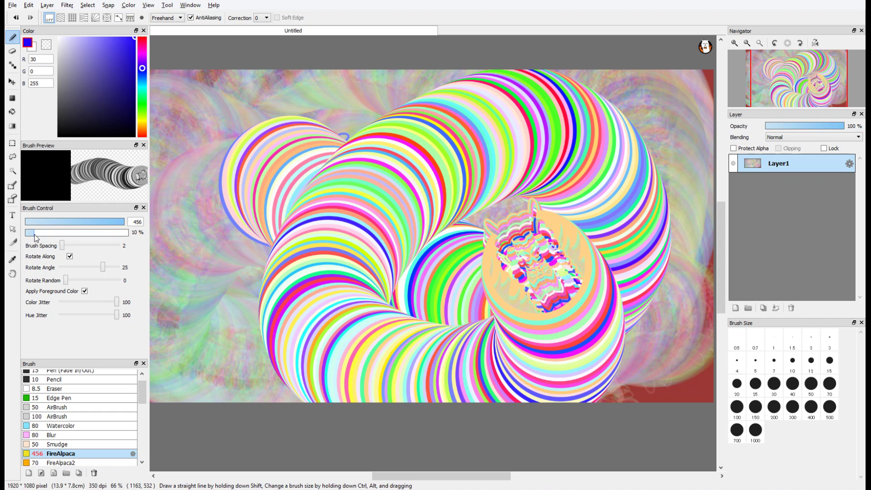
{"action": "mouse_move", "coordinate": [295, 201]}
{"action": "left_mouse_down"}
{"action": "mouse_move", "coordinate": [417, 344]}
{"action": "mouse_move", "coordinate": [453, 358]}
{"action": "mouse_move", "coordinate": [522, 326]}
{"action": "mouse_move", "coordinate": [536, 227]}
{"action": "mouse_move", "coordinate": [462, 123]}
{"action": "mouse_move", "coordinate": [408, 150]}
{"action": "mouse_move", "coordinate": [354, 118]}
{"action": "mouse_move", "coordinate": [294, 191]}
{"action": "mouse_move", "coordinate": [331, 331]}
{"action": "left_mouse_up"}
{"action": "mouse_move", "coordinate": [470, 308]}
{"action": "left_mouse_down"}
{"action": "mouse_move", "coordinate": [468, 243]}
{"action": "mouse_move", "coordinate": [410, 207]}
{"action": "mouse_move", "coordinate": [378, 201]}
{"action": "mouse_move", "coordinate": [339, 214]}
{"action": "mouse_move", "coordinate": [320, 233]}
{"action": "mouse_move", "coordinate": [258, 303]}
{"action": "mouse_move", "coordinate": [245, 339]}
{"action": "mouse_move", "coordinate": [265, 417]}
{"action": "mouse_move", "coordinate": [291, 434]}
{"action": "mouse_move", "coordinate": [351, 425]}
{"action": "mouse_move", "coordinate": [403, 380]}
{"action": "mouse_move", "coordinate": [485, 388]}
{"action": "left_mouse_up"}
{"action": "mouse_move", "coordinate": [542, 372]}
{"action": "left_mouse_down"}
{"action": "mouse_move", "coordinate": [606, 348]}
{"action": "mouse_move", "coordinate": [629, 313]}
{"action": "mouse_move", "coordinate": [634, 207]}
{"action": "mouse_move", "coordinate": [603, 153]}
{"action": "mouse_move", "coordinate": [479, 107]}
{"action": "mouse_move", "coordinate": [439, 106]}
{"action": "mouse_move", "coordinate": [386, 149]}
{"action": "mouse_move", "coordinate": [327, 163]}
{"action": "mouse_move", "coordinate": [271, 138]}
{"action": "mouse_move", "coordinate": [217, 176]}
{"action": "mouse_move", "coordinate": [197, 241]}
{"action": "mouse_move", "coordinate": [221, 288]}
{"action": "mouse_move", "coordinate": [262, 300]}
{"action": "mouse_move", "coordinate": [323, 226]}
{"action": "mouse_move", "coordinate": [249, 172]}
{"action": "mouse_move", "coordinate": [240, 139]}
{"action": "mouse_move", "coordinate": [280, 119]}
{"action": "mouse_move", "coordinate": [330, 115]}
{"action": "mouse_move", "coordinate": [424, 156]}
{"action": "mouse_move", "coordinate": [535, 112]}
{"action": "mouse_move", "coordinate": [602, 114]}
{"action": "mouse_move", "coordinate": [647, 130]}
{"action": "mouse_move", "coordinate": [684, 217]}
{"action": "mouse_move", "coordinate": [671, 284]}
{"action": "mouse_move", "coordinate": [633, 364]}
{"action": "mouse_move", "coordinate": [658, 198]}
{"action": "mouse_move", "coordinate": [639, 162]}
{"action": "mouse_move", "coordinate": [530, 176]}
{"action": "mouse_move", "coordinate": [461, 208]}
{"action": "mouse_move", "coordinate": [474, 284]}
{"action": "mouse_move", "coordinate": [541, 318]}
{"action": "mouse_move", "coordinate": [597, 399]}
{"action": "mouse_move", "coordinate": [546, 381]}
{"action": "left_mouse_up"}
{"action": "scroll", "coordinate": [547, 381], "scroll_direction": "down", "scroll_amount": 4}
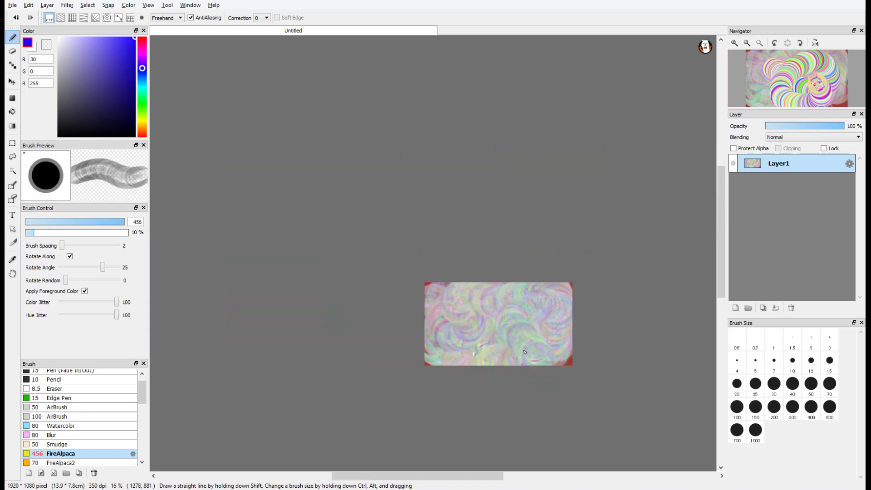
{"action": "scroll", "coordinate": [524, 358], "scroll_direction": "up", "scroll_amount": 4}
{"action": "scroll", "coordinate": [476, 316], "scroll_direction": "up", "scroll_amount": 2}
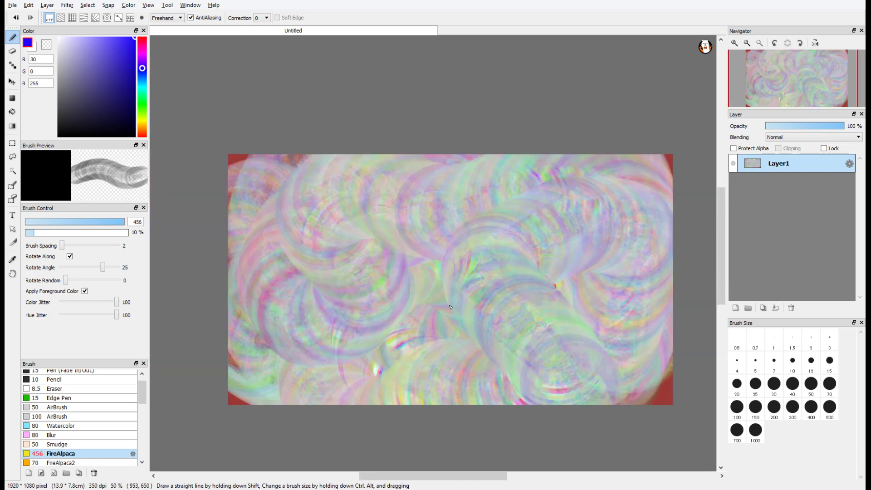
Step: Paint a filled heart over the multicoloured background with the Watercolor brush in green 0, 255, 32
{"action": "left_click", "coordinate": [81, 415]}
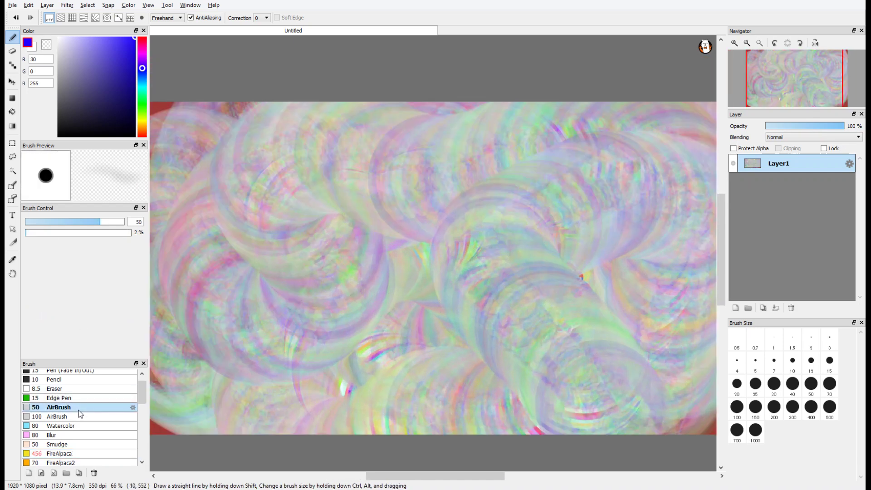
{"action": "left_click", "coordinate": [86, 425]}
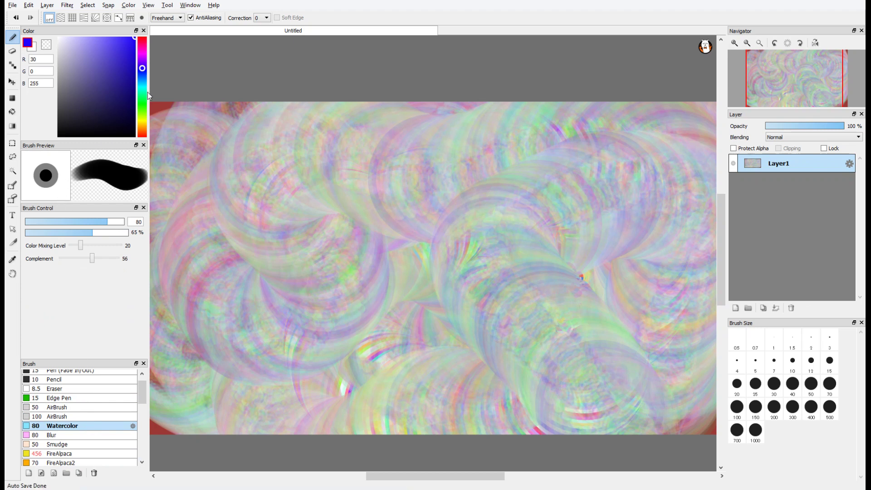
{"action": "left_click", "coordinate": [145, 105]}
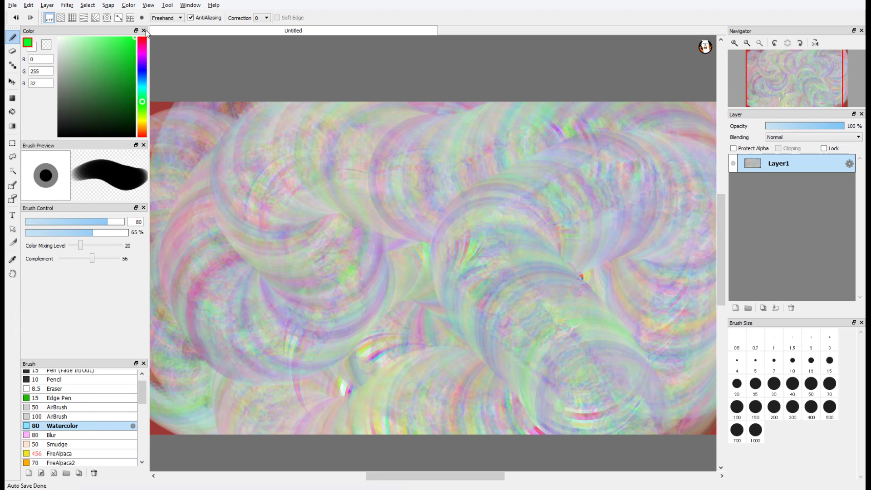
{"action": "mouse_move", "coordinate": [420, 406]}
{"action": "left_mouse_down"}
{"action": "mouse_move", "coordinate": [407, 348]}
{"action": "mouse_move", "coordinate": [354, 288]}
{"action": "mouse_move", "coordinate": [328, 199]}
{"action": "mouse_move", "coordinate": [415, 196]}
{"action": "mouse_move", "coordinate": [461, 275]}
{"action": "mouse_move", "coordinate": [507, 207]}
{"action": "mouse_move", "coordinate": [578, 227]}
{"action": "mouse_move", "coordinate": [563, 291]}
{"action": "mouse_move", "coordinate": [476, 361]}
{"action": "mouse_move", "coordinate": [448, 445]}
{"action": "mouse_move", "coordinate": [409, 330]}
{"action": "mouse_move", "coordinate": [406, 338]}
{"action": "mouse_move", "coordinate": [365, 256]}
{"action": "mouse_move", "coordinate": [396, 283]}
{"action": "mouse_move", "coordinate": [371, 265]}
{"action": "left_mouse_up"}
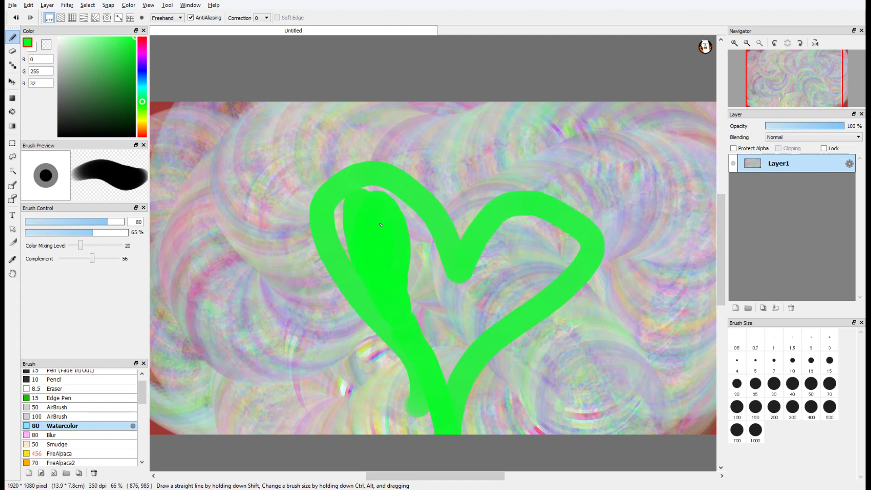
{"action": "mouse_move", "coordinate": [404, 228]}
{"action": "left_mouse_down"}
{"action": "mouse_move", "coordinate": [441, 322]}
{"action": "mouse_move", "coordinate": [438, 362]}
{"action": "mouse_move", "coordinate": [440, 332]}
{"action": "mouse_move", "coordinate": [462, 312]}
{"action": "mouse_move", "coordinate": [455, 375]}
{"action": "mouse_move", "coordinate": [542, 273]}
{"action": "mouse_move", "coordinate": [540, 313]}
{"action": "mouse_move", "coordinate": [531, 220]}
{"action": "mouse_move", "coordinate": [530, 262]}
{"action": "mouse_move", "coordinate": [461, 305]}
{"action": "left_mouse_up"}
{"action": "mouse_move", "coordinate": [444, 343]}
{"action": "left_mouse_down"}
{"action": "mouse_move", "coordinate": [380, 241]}
{"action": "mouse_move", "coordinate": [393, 223]}
{"action": "left_mouse_up"}
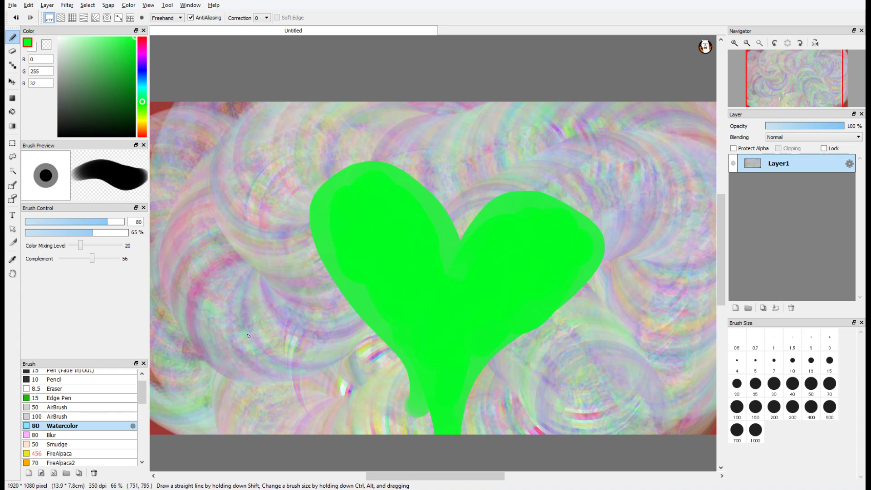
Step: Smear the green heart's left edge and centre notch with the Smudge brush at size 387
{"action": "scroll", "coordinate": [75, 424], "scroll_direction": "down", "scroll_amount": 1}
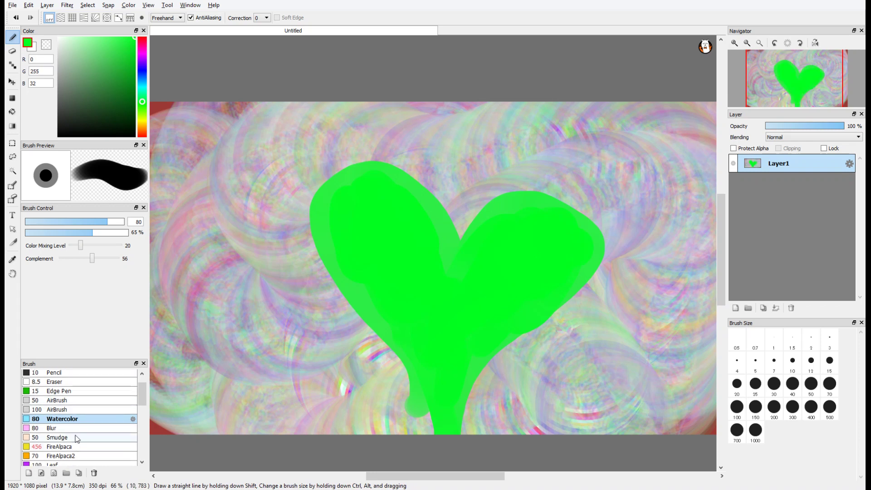
{"action": "left_click", "coordinate": [76, 437]}
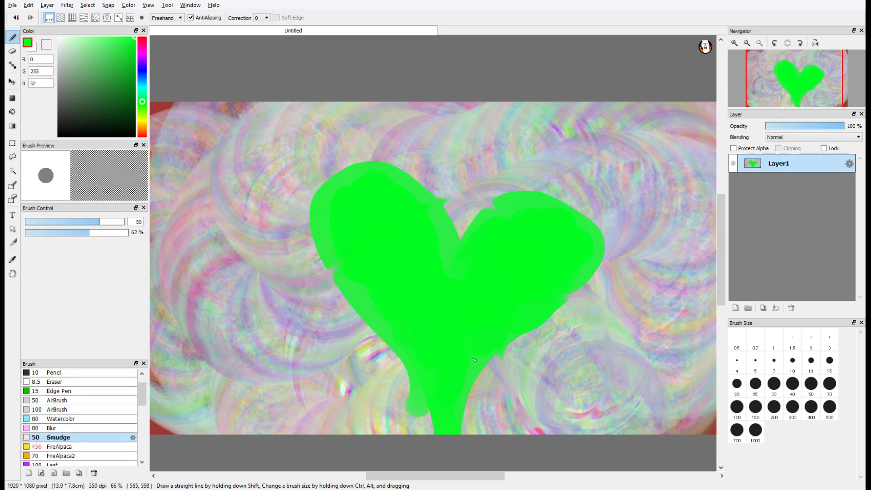
{"action": "left_click_drag", "start_coordinate": [115, 223], "coordinate": [124, 223]}
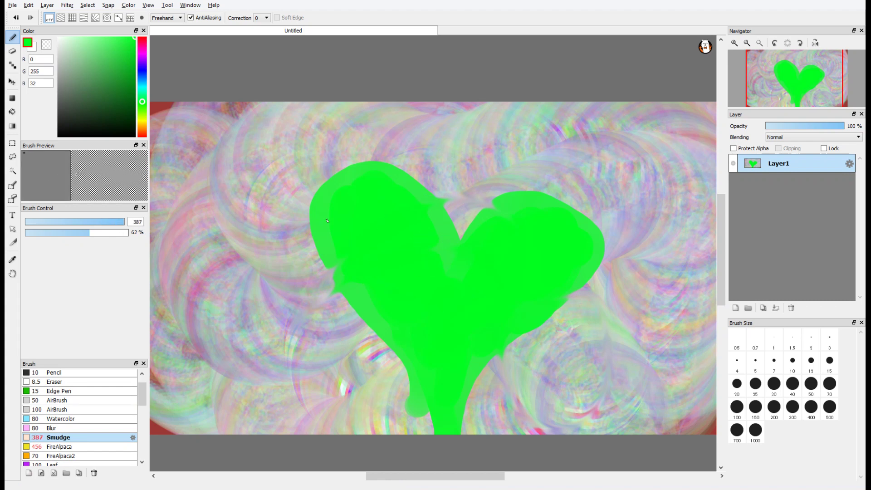
{"action": "left_click_drag", "start_coordinate": [286, 229], "coordinate": [354, 202]}
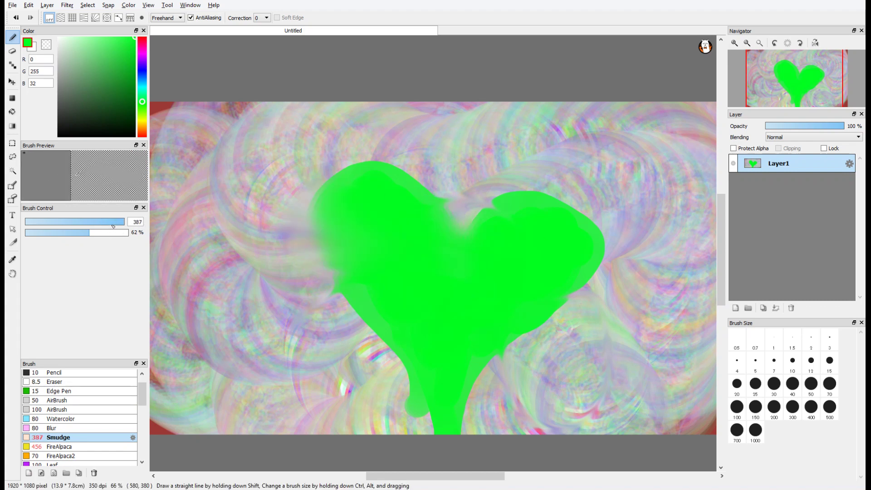
Step: Set the Smudge brush size to 166 and smear the green heart's edges into the background on all sides
{"action": "mouse_move", "coordinate": [113, 225]}
{"action": "left_mouse_down"}
{"action": "mouse_move", "coordinate": [157, 226]}
{"action": "mouse_move", "coordinate": [128, 233]}
{"action": "left_mouse_up"}
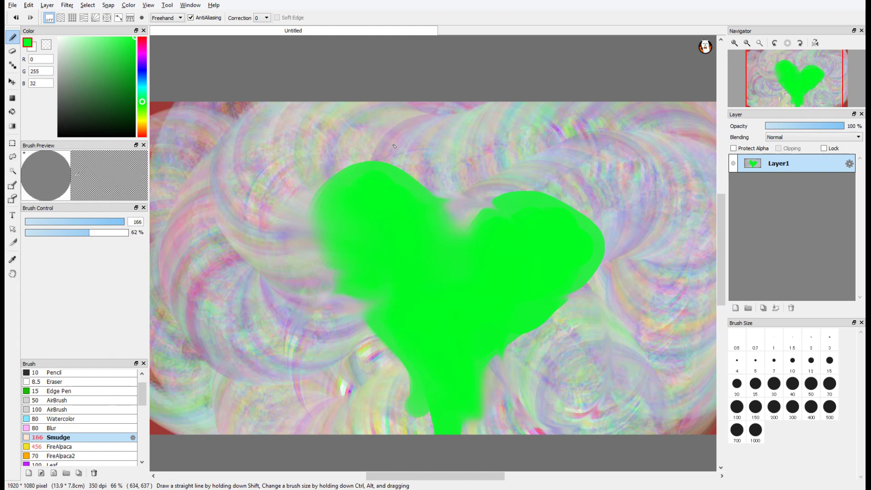
{"action": "left_click_drag", "start_coordinate": [385, 142], "coordinate": [422, 217]}
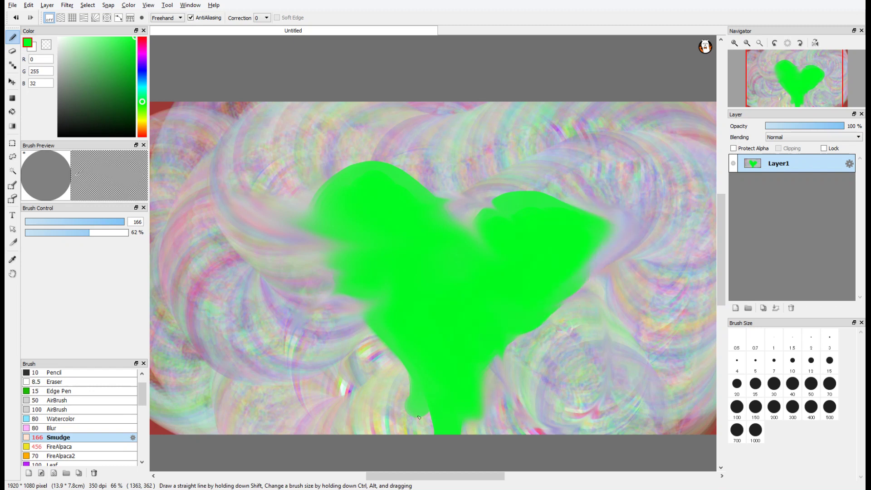
{"action": "left_click_drag", "start_coordinate": [390, 408], "coordinate": [319, 323]}
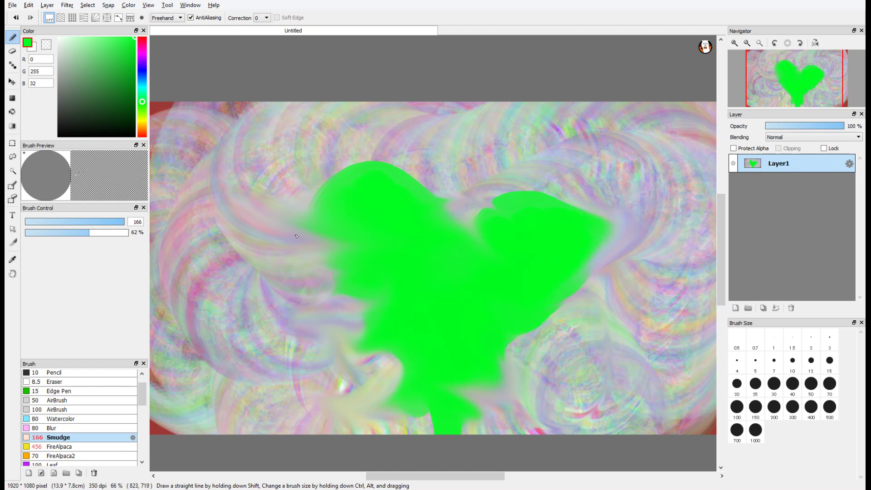
{"action": "mouse_move", "coordinate": [314, 155]}
{"action": "left_mouse_down"}
{"action": "mouse_move", "coordinate": [363, 168]}
{"action": "mouse_move", "coordinate": [360, 141]}
{"action": "mouse_move", "coordinate": [336, 120]}
{"action": "mouse_move", "coordinate": [379, 151]}
{"action": "left_mouse_up"}
{"action": "mouse_move", "coordinate": [430, 186]}
{"action": "left_mouse_down"}
{"action": "mouse_move", "coordinate": [449, 184]}
{"action": "mouse_move", "coordinate": [431, 254]}
{"action": "mouse_move", "coordinate": [485, 258]}
{"action": "mouse_move", "coordinate": [523, 194]}
{"action": "mouse_move", "coordinate": [583, 200]}
{"action": "left_mouse_up"}
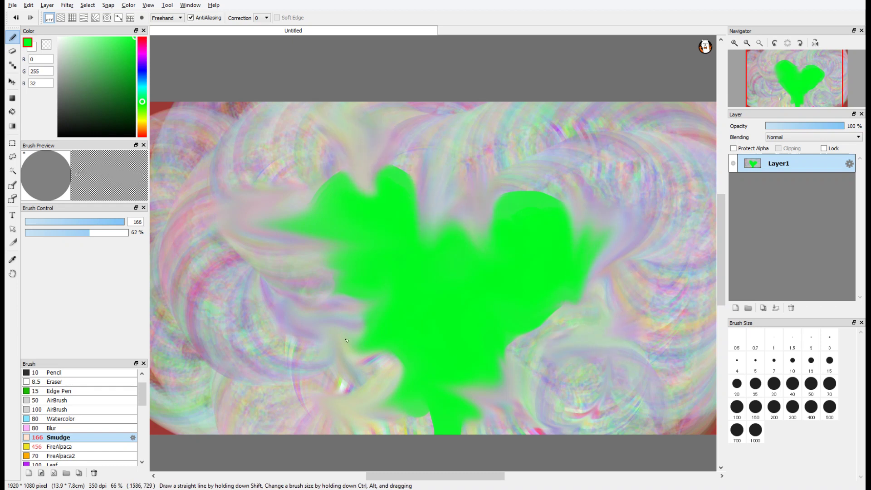
{"action": "left_click_drag", "start_coordinate": [369, 331], "coordinate": [347, 322]}
{"action": "left_click_drag", "start_coordinate": [313, 238], "coordinate": [196, 267]}
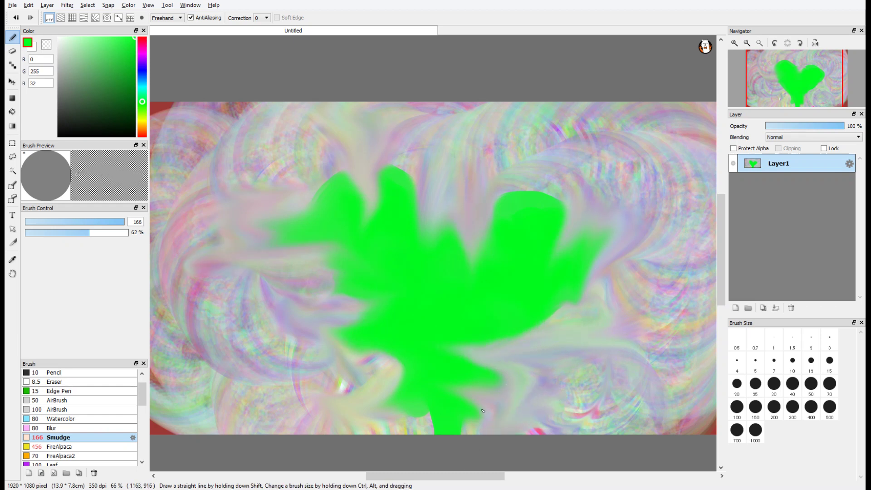
{"action": "left_click_drag", "start_coordinate": [401, 416], "coordinate": [370, 420]}
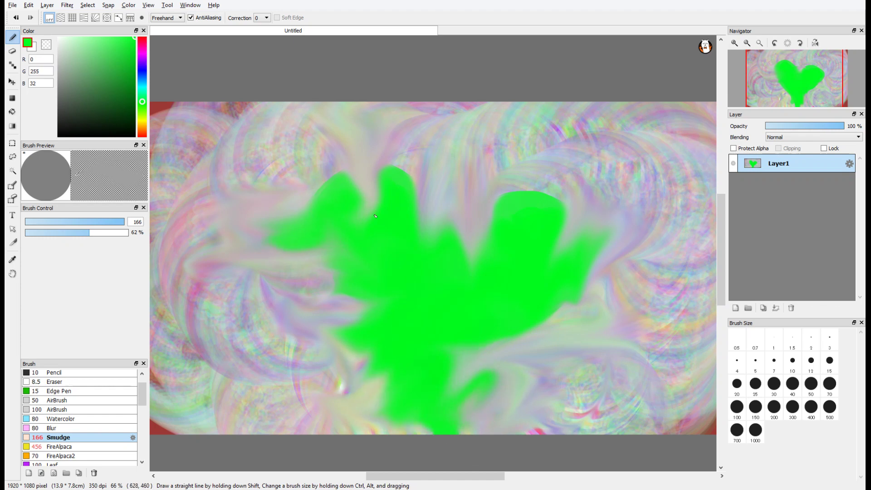
{"action": "left_click_drag", "start_coordinate": [327, 205], "coordinate": [290, 149]}
{"action": "left_click_drag", "start_coordinate": [398, 204], "coordinate": [404, 175]}
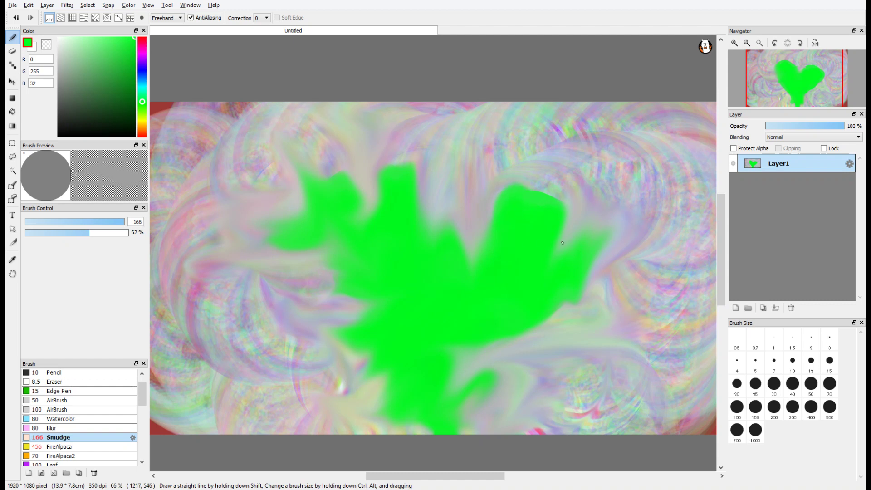
{"action": "left_click_drag", "start_coordinate": [513, 309], "coordinate": [589, 363]}
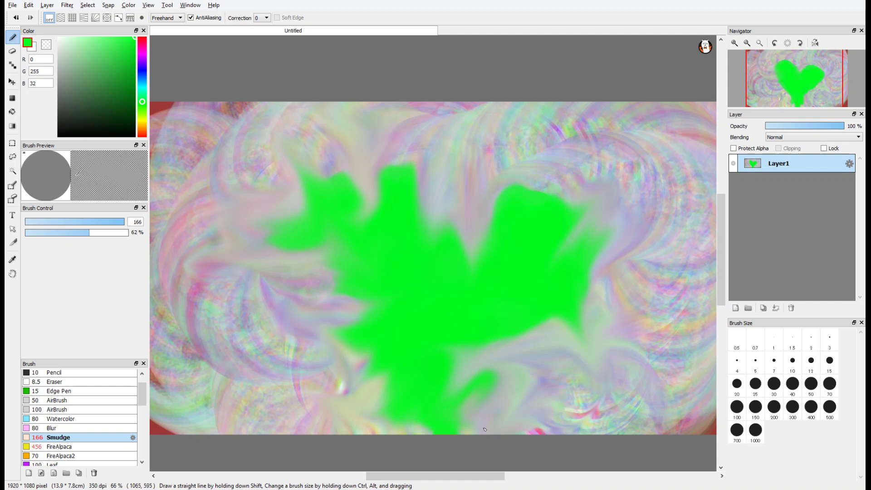
{"action": "left_click_drag", "start_coordinate": [488, 313], "coordinate": [531, 356]}
{"action": "left_click_drag", "start_coordinate": [442, 358], "coordinate": [474, 404]}
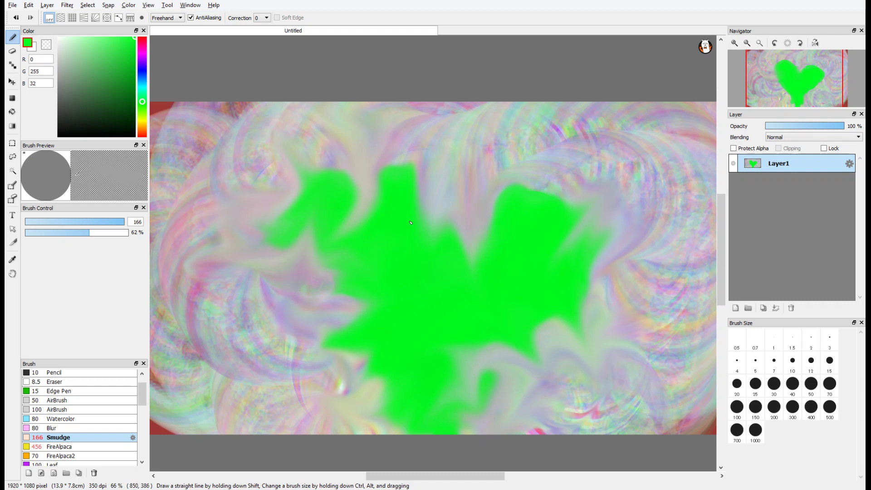
Step: Scatter green clover shapes across the canvas with the Flower brush at size 150
{"action": "left_click", "coordinate": [73, 428]}
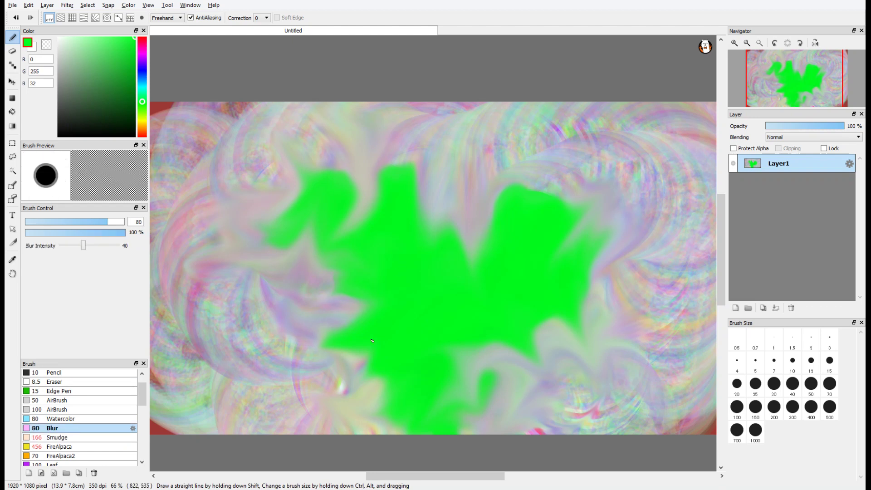
{"action": "scroll", "coordinate": [81, 433], "scroll_direction": "down", "scroll_amount": 2}
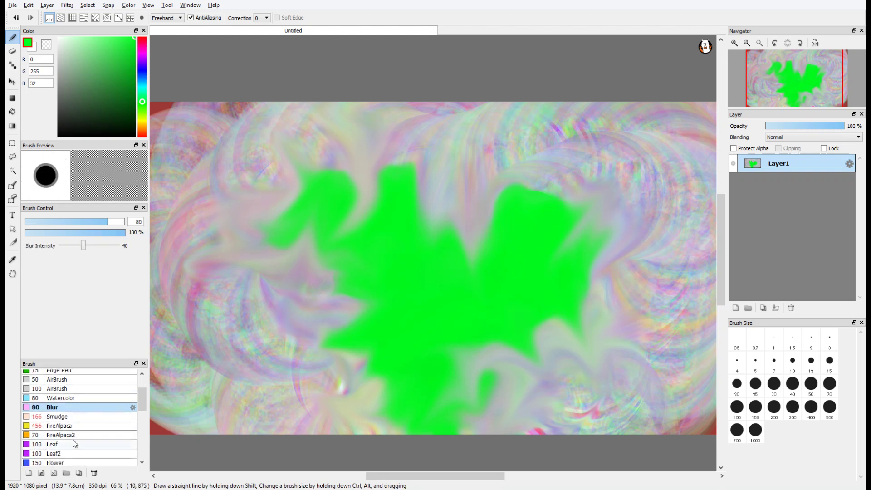
{"action": "left_click", "coordinate": [74, 443]}
{"action": "scroll", "coordinate": [73, 449], "scroll_direction": "down", "scroll_amount": 3}
{"action": "left_click", "coordinate": [67, 436]}
{"action": "mouse_move", "coordinate": [397, 240]}
{"action": "left_mouse_down"}
{"action": "mouse_move", "coordinate": [411, 285]}
{"action": "mouse_move", "coordinate": [408, 247]}
{"action": "mouse_move", "coordinate": [345, 177]}
{"action": "mouse_move", "coordinate": [300, 206]}
{"action": "left_mouse_up"}
{"action": "mouse_move", "coordinate": [359, 280]}
{"action": "left_mouse_down"}
{"action": "mouse_move", "coordinate": [384, 334]}
{"action": "mouse_move", "coordinate": [310, 363]}
{"action": "mouse_move", "coordinate": [376, 429]}
{"action": "mouse_move", "coordinate": [526, 412]}
{"action": "mouse_move", "coordinate": [552, 367]}
{"action": "mouse_move", "coordinate": [557, 318]}
{"action": "mouse_move", "coordinate": [638, 231]}
{"action": "mouse_move", "coordinate": [616, 154]}
{"action": "mouse_move", "coordinate": [633, 157]}
{"action": "mouse_move", "coordinate": [546, 167]}
{"action": "mouse_move", "coordinate": [535, 255]}
{"action": "mouse_move", "coordinate": [444, 192]}
{"action": "mouse_move", "coordinate": [352, 215]}
{"action": "mouse_move", "coordinate": [268, 292]}
{"action": "mouse_move", "coordinate": [279, 359]}
{"action": "mouse_move", "coordinate": [245, 370]}
{"action": "mouse_move", "coordinate": [261, 375]}
{"action": "mouse_move", "coordinate": [259, 291]}
{"action": "mouse_move", "coordinate": [296, 300]}
{"action": "mouse_move", "coordinate": [280, 372]}
{"action": "left_mouse_up"}
{"action": "mouse_move", "coordinate": [261, 215]}
{"action": "left_mouse_down"}
{"action": "mouse_move", "coordinate": [325, 233]}
{"action": "mouse_move", "coordinate": [426, 236]}
{"action": "mouse_move", "coordinate": [484, 206]}
{"action": "mouse_move", "coordinate": [638, 344]}
{"action": "mouse_move", "coordinate": [647, 378]}
{"action": "mouse_move", "coordinate": [541, 385]}
{"action": "mouse_move", "coordinate": [511, 337]}
{"action": "mouse_move", "coordinate": [481, 314]}
{"action": "mouse_move", "coordinate": [429, 411]}
{"action": "mouse_move", "coordinate": [289, 347]}
{"action": "left_mouse_up"}
{"action": "mouse_move", "coordinate": [278, 191]}
{"action": "left_mouse_down"}
{"action": "mouse_move", "coordinate": [218, 245]}
{"action": "mouse_move", "coordinate": [236, 381]}
{"action": "mouse_move", "coordinate": [350, 165]}
{"action": "left_mouse_up"}
{"action": "left_click_drag", "start_coordinate": [544, 176], "coordinate": [705, 168]}
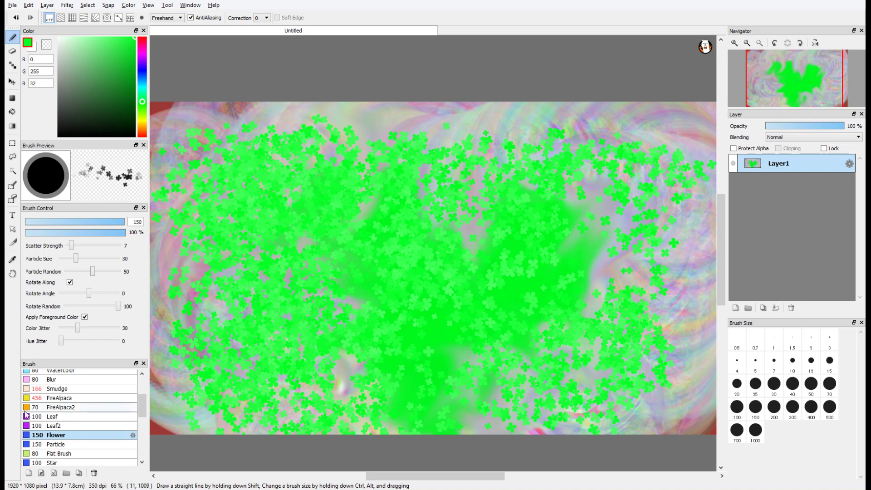
Step: Scatter star outlines over the green clovers with the Star3 brush in blue 45, 9, 192
{"action": "scroll", "coordinate": [79, 451], "scroll_direction": "down", "scroll_amount": 2}
{"action": "left_click", "coordinate": [54, 426]}
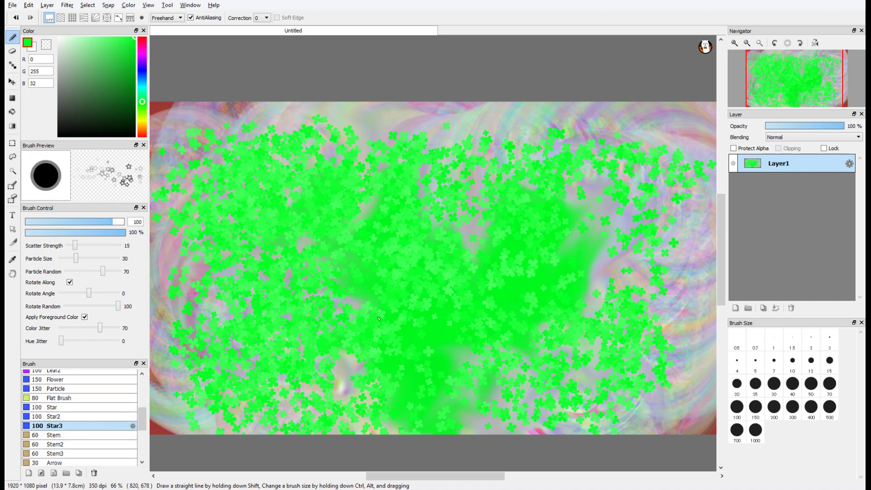
{"action": "left_click", "coordinate": [131, 61]}
{"action": "left_click", "coordinate": [142, 67]}
{"action": "mouse_move", "coordinate": [290, 204]}
{"action": "left_mouse_down"}
{"action": "mouse_move", "coordinate": [313, 145]}
{"action": "mouse_move", "coordinate": [531, 176]}
{"action": "mouse_move", "coordinate": [544, 344]}
{"action": "mouse_move", "coordinate": [521, 399]}
{"action": "mouse_move", "coordinate": [399, 313]}
{"action": "mouse_move", "coordinate": [294, 343]}
{"action": "mouse_move", "coordinate": [254, 327]}
{"action": "mouse_move", "coordinate": [272, 254]}
{"action": "mouse_move", "coordinate": [417, 245]}
{"action": "mouse_move", "coordinate": [577, 167]}
{"action": "mouse_move", "coordinate": [453, 194]}
{"action": "mouse_move", "coordinate": [662, 345]}
{"action": "mouse_move", "coordinate": [499, 345]}
{"action": "mouse_move", "coordinate": [363, 264]}
{"action": "mouse_move", "coordinate": [376, 408]}
{"action": "mouse_move", "coordinate": [257, 195]}
{"action": "mouse_move", "coordinate": [206, 236]}
{"action": "mouse_move", "coordinate": [444, 154]}
{"action": "mouse_move", "coordinate": [490, 247]}
{"action": "mouse_move", "coordinate": [563, 159]}
{"action": "mouse_move", "coordinate": [444, 325]}
{"action": "mouse_move", "coordinate": [240, 354]}
{"action": "mouse_move", "coordinate": [217, 349]}
{"action": "mouse_move", "coordinate": [272, 267]}
{"action": "mouse_move", "coordinate": [439, 212]}
{"action": "mouse_move", "coordinate": [476, 291]}
{"action": "mouse_move", "coordinate": [440, 340]}
{"action": "mouse_move", "coordinate": [454, 376]}
{"action": "left_mouse_up"}
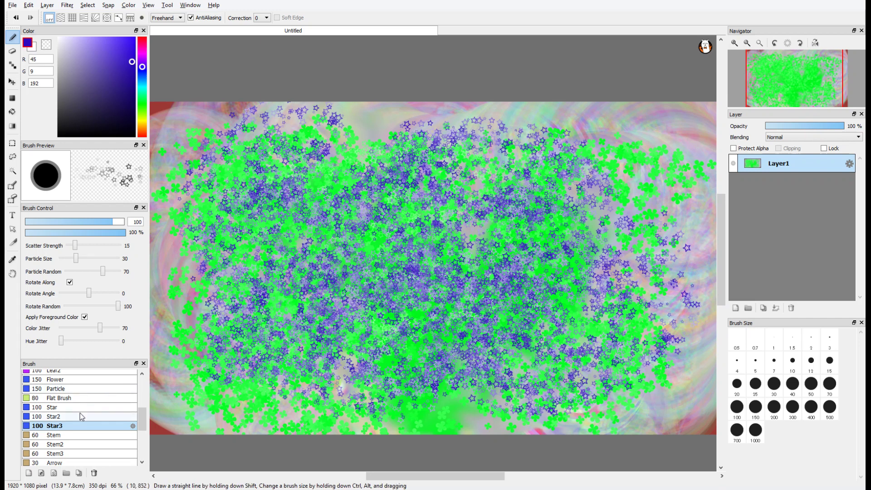
Step: Scribble looping blue lines over the stars and clovers with the Marker brush at size 10
{"action": "scroll", "coordinate": [87, 428], "scroll_direction": "down", "scroll_amount": 1}
{"action": "left_click", "coordinate": [85, 459]}
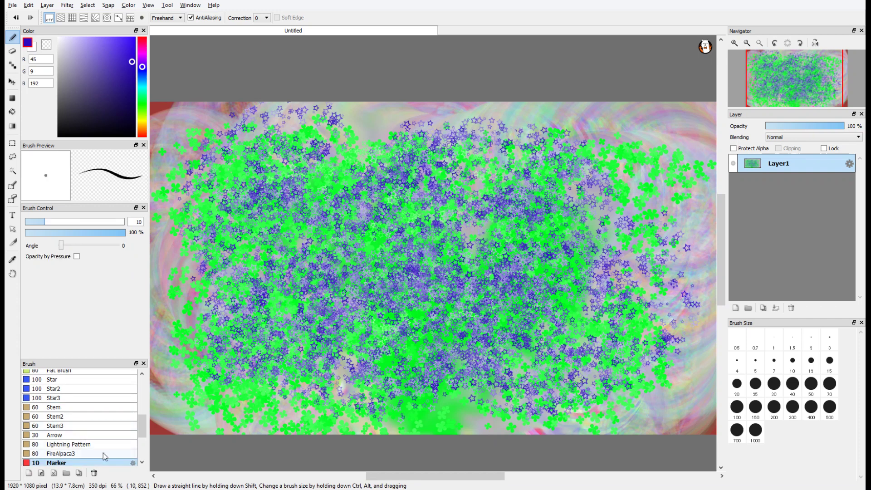
{"action": "mouse_move", "coordinate": [316, 303]}
{"action": "left_mouse_down"}
{"action": "mouse_move", "coordinate": [481, 215]}
{"action": "mouse_move", "coordinate": [435, 312]}
{"action": "mouse_move", "coordinate": [569, 211]}
{"action": "mouse_move", "coordinate": [408, 179]}
{"action": "mouse_move", "coordinate": [381, 327]}
{"action": "mouse_move", "coordinate": [362, 166]}
{"action": "mouse_move", "coordinate": [579, 285]}
{"action": "mouse_move", "coordinate": [480, 194]}
{"action": "mouse_move", "coordinate": [345, 344]}
{"action": "mouse_move", "coordinate": [100, 380]}
{"action": "left_mouse_up"}
Step: With the 100-size AirBrush at 20% opacity, outline a large blue heart in the canvas centre and fill its lower half
{"action": "scroll", "coordinate": [113, 458], "scroll_direction": "up", "scroll_amount": 2}
{"action": "scroll", "coordinate": [112, 458], "scroll_direction": "up", "scroll_amount": 4}
{"action": "left_click_drag", "start_coordinate": [140, 405], "coordinate": [145, 364]}
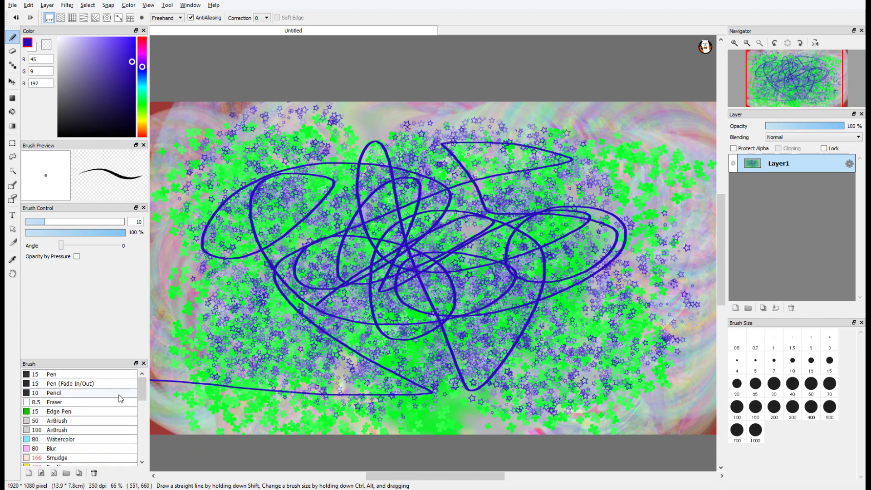
{"action": "left_click", "coordinate": [97, 411]}
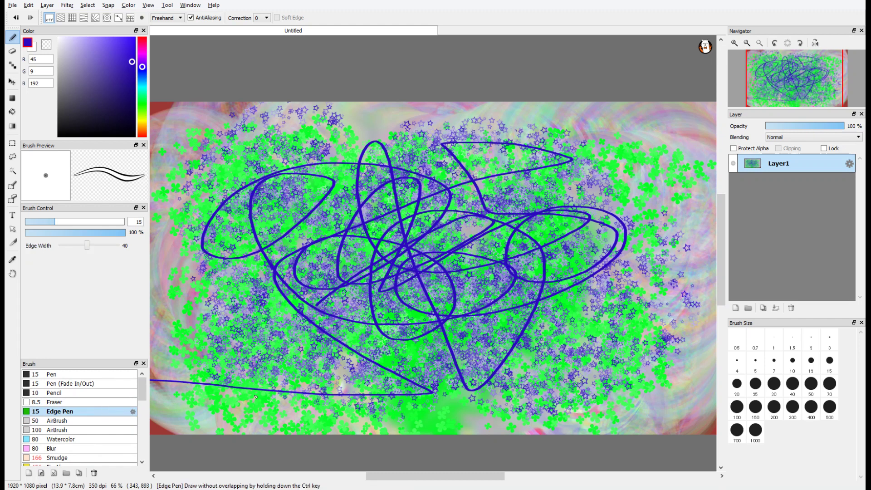
{"action": "left_click", "coordinate": [73, 430]}
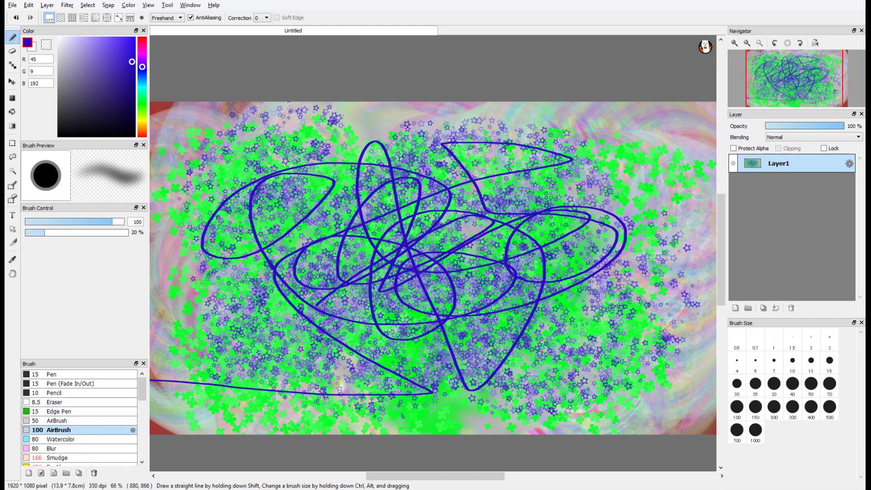
{"action": "mouse_move", "coordinate": [399, 415]}
{"action": "left_mouse_down"}
{"action": "mouse_move", "coordinate": [388, 372]}
{"action": "mouse_move", "coordinate": [322, 274]}
{"action": "mouse_move", "coordinate": [333, 144]}
{"action": "mouse_move", "coordinate": [420, 140]}
{"action": "mouse_move", "coordinate": [449, 216]}
{"action": "mouse_move", "coordinate": [477, 166]}
{"action": "mouse_move", "coordinate": [546, 158]}
{"action": "mouse_move", "coordinate": [588, 198]}
{"action": "mouse_move", "coordinate": [540, 269]}
{"action": "mouse_move", "coordinate": [470, 331]}
{"action": "mouse_move", "coordinate": [421, 429]}
{"action": "mouse_move", "coordinate": [325, 264]}
{"action": "mouse_move", "coordinate": [409, 164]}
{"action": "mouse_move", "coordinate": [392, 156]}
{"action": "mouse_move", "coordinate": [386, 192]}
{"action": "mouse_move", "coordinate": [368, 208]}
{"action": "mouse_move", "coordinate": [348, 204]}
{"action": "mouse_move", "coordinate": [335, 181]}
{"action": "mouse_move", "coordinate": [370, 147]}
{"action": "mouse_move", "coordinate": [398, 214]}
{"action": "mouse_move", "coordinate": [342, 308]}
{"action": "mouse_move", "coordinate": [375, 293]}
{"action": "mouse_move", "coordinate": [382, 277]}
{"action": "mouse_move", "coordinate": [423, 330]}
{"action": "mouse_move", "coordinate": [411, 355]}
{"action": "left_mouse_up"}
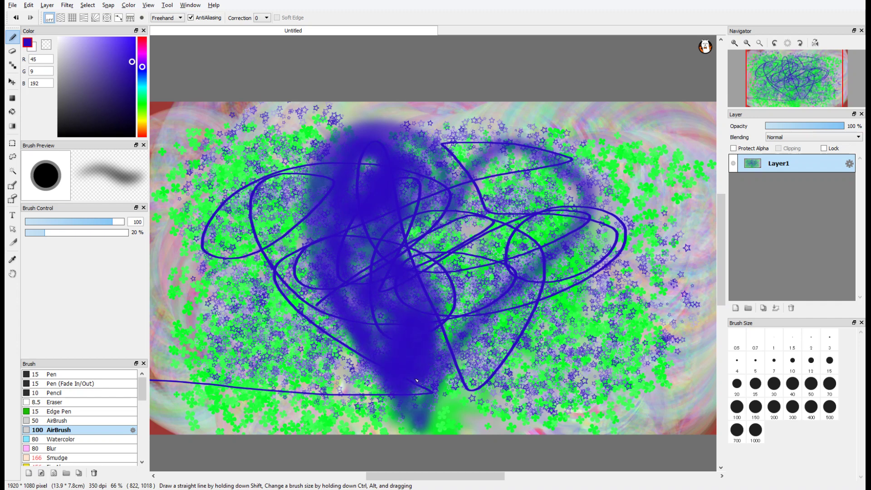
{"action": "mouse_move", "coordinate": [413, 406]}
{"action": "left_mouse_down"}
{"action": "mouse_move", "coordinate": [462, 290]}
{"action": "mouse_move", "coordinate": [481, 327]}
{"action": "mouse_move", "coordinate": [499, 281]}
{"action": "mouse_move", "coordinate": [532, 286]}
{"action": "mouse_move", "coordinate": [446, 399]}
{"action": "mouse_move", "coordinate": [495, 312]}
{"action": "left_mouse_up"}
{"action": "mouse_move", "coordinate": [413, 431]}
{"action": "left_mouse_down"}
{"action": "mouse_move", "coordinate": [422, 290]}
{"action": "mouse_move", "coordinate": [406, 340]}
{"action": "left_mouse_up"}
{"action": "mouse_move", "coordinate": [360, 279]}
{"action": "left_mouse_down"}
{"action": "mouse_move", "coordinate": [447, 218]}
{"action": "mouse_move", "coordinate": [471, 258]}
{"action": "mouse_move", "coordinate": [508, 268]}
{"action": "mouse_move", "coordinate": [560, 238]}
{"action": "mouse_move", "coordinate": [519, 268]}
{"action": "mouse_move", "coordinate": [495, 336]}
{"action": "left_mouse_up"}
{"action": "left_click_drag", "start_coordinate": [554, 256], "coordinate": [508, 336]}
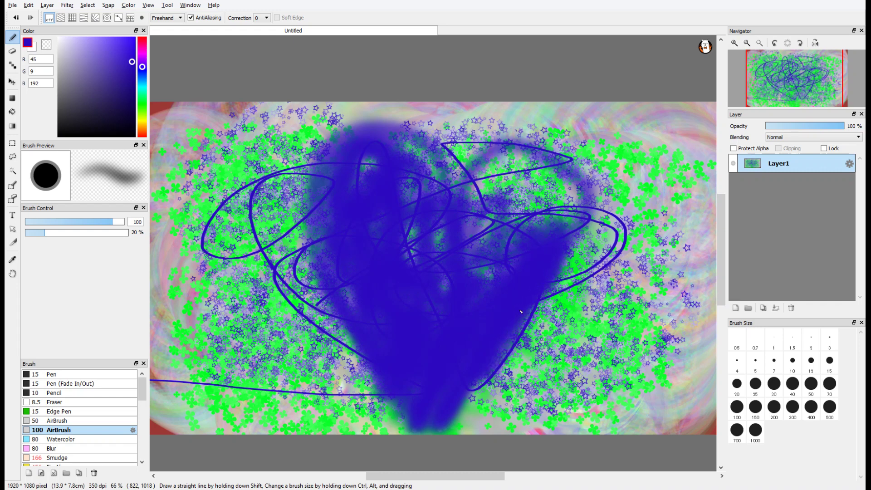
Step: Airbrush the heart's two upper lobes and remaining gaps in blue, widening its right edge down to the tip
{"action": "mouse_move", "coordinate": [557, 193]}
{"action": "left_mouse_down"}
{"action": "mouse_move", "coordinate": [540, 218]}
{"action": "mouse_move", "coordinate": [567, 172]}
{"action": "mouse_move", "coordinate": [476, 227]}
{"action": "mouse_move", "coordinate": [501, 211]}
{"action": "mouse_move", "coordinate": [485, 232]}
{"action": "left_mouse_up"}
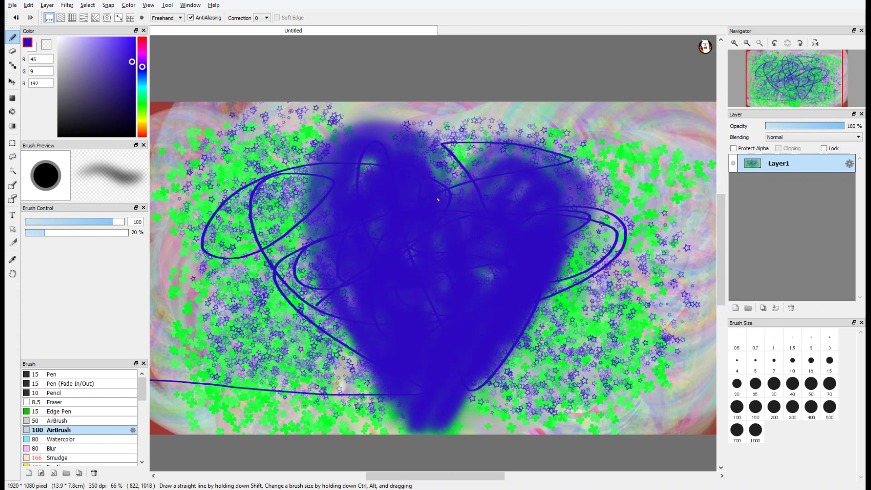
{"action": "mouse_move", "coordinate": [450, 170]}
{"action": "left_mouse_down"}
{"action": "mouse_move", "coordinate": [478, 163]}
{"action": "mouse_move", "coordinate": [466, 199]}
{"action": "left_mouse_up"}
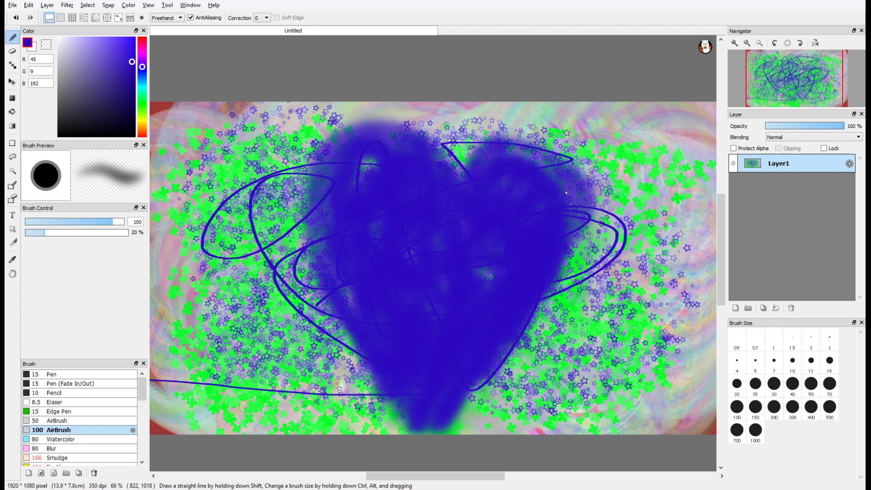
{"action": "mouse_move", "coordinate": [560, 179]}
{"action": "left_mouse_down"}
{"action": "mouse_move", "coordinate": [589, 245]}
{"action": "mouse_move", "coordinate": [563, 294]}
{"action": "mouse_move", "coordinate": [473, 357]}
{"action": "mouse_move", "coordinate": [481, 399]}
{"action": "mouse_move", "coordinate": [519, 355]}
{"action": "left_mouse_up"}
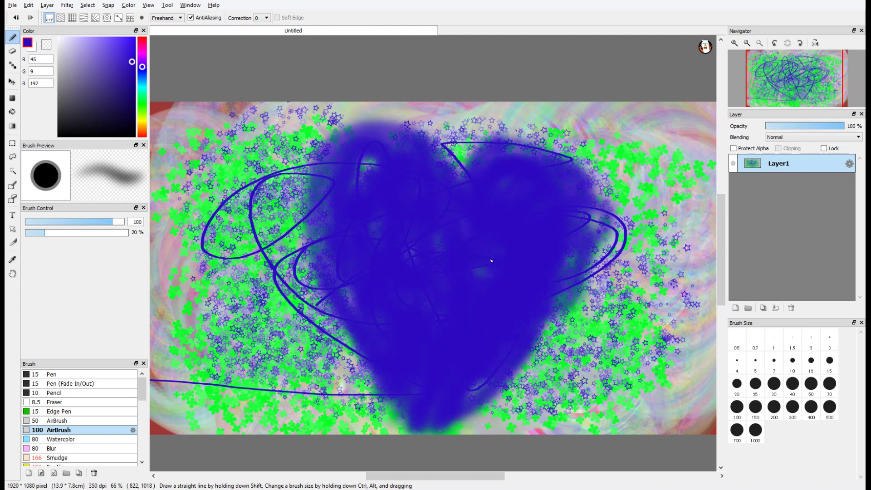
{"action": "left_click", "coordinate": [371, 164]}
{"action": "mouse_move", "coordinate": [365, 260]}
{"action": "left_mouse_down"}
{"action": "mouse_move", "coordinate": [390, 182]}
{"action": "mouse_move", "coordinate": [356, 287]}
{"action": "left_mouse_up"}
{"action": "left_click_drag", "start_coordinate": [325, 182], "coordinate": [330, 273]}
{"action": "left_click_drag", "start_coordinate": [354, 237], "coordinate": [502, 356]}
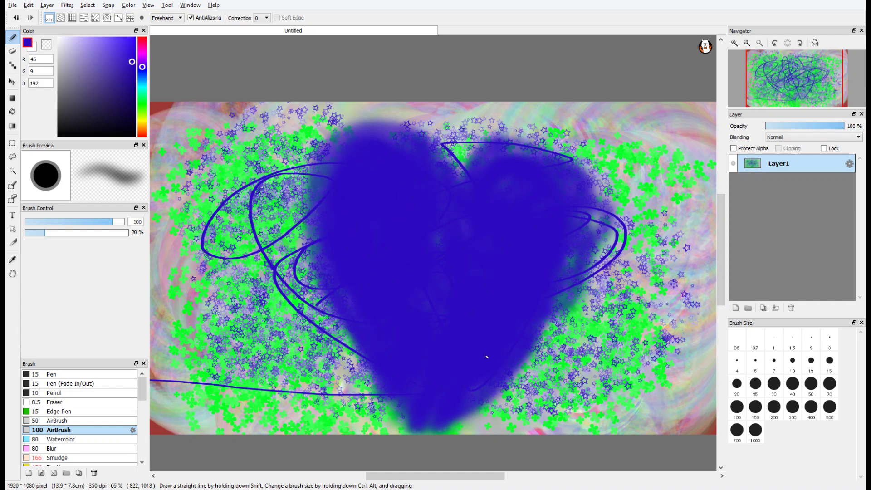
{"action": "mouse_move", "coordinate": [469, 391]}
{"action": "left_mouse_down"}
{"action": "mouse_move", "coordinate": [563, 264]}
{"action": "mouse_move", "coordinate": [553, 292]}
{"action": "mouse_move", "coordinate": [517, 330]}
{"action": "mouse_move", "coordinate": [517, 272]}
{"action": "mouse_move", "coordinate": [577, 258]}
{"action": "mouse_move", "coordinate": [569, 287]}
{"action": "mouse_move", "coordinate": [503, 347]}
{"action": "mouse_move", "coordinate": [536, 295]}
{"action": "left_mouse_up"}
{"action": "mouse_move", "coordinate": [536, 333]}
{"action": "left_mouse_down"}
{"action": "mouse_move", "coordinate": [517, 246]}
{"action": "mouse_move", "coordinate": [539, 209]}
{"action": "mouse_move", "coordinate": [601, 208]}
{"action": "mouse_move", "coordinate": [575, 210]}
{"action": "mouse_move", "coordinate": [554, 234]}
{"action": "mouse_move", "coordinate": [573, 269]}
{"action": "mouse_move", "coordinate": [564, 264]}
{"action": "mouse_move", "coordinate": [551, 279]}
{"action": "mouse_move", "coordinate": [578, 290]}
{"action": "mouse_move", "coordinate": [461, 274]}
{"action": "left_mouse_up"}
Step: Using the Edge Pen at size 15, sketch curved highlights on both heart lobes and trace an outline around the heart
{"action": "left_click", "coordinate": [81, 411]}
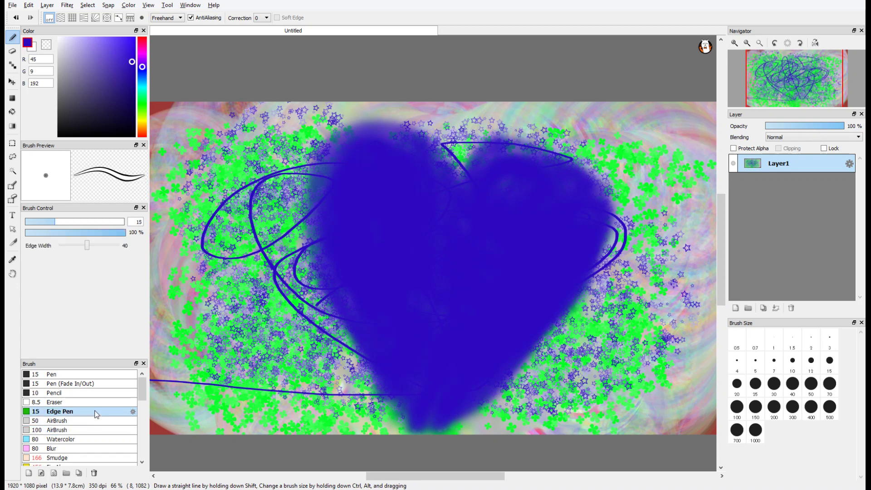
{"action": "scroll", "coordinate": [83, 429], "scroll_direction": "down", "scroll_amount": 1}
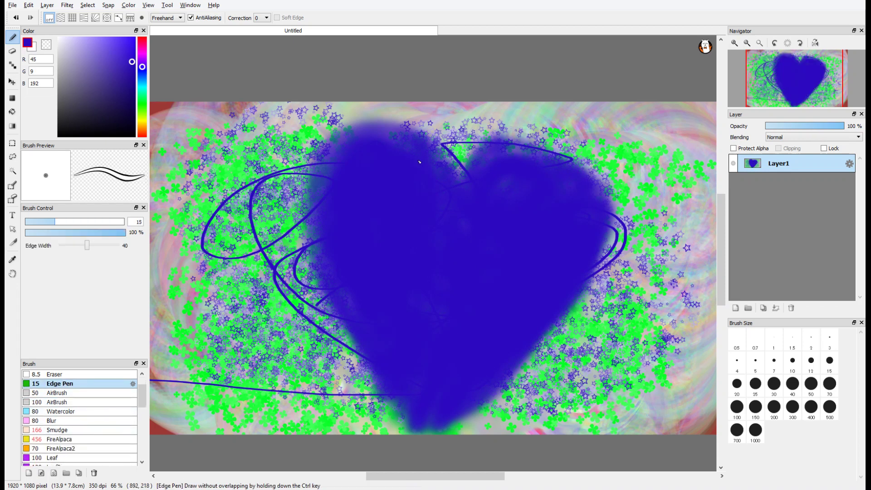
{"action": "mouse_move", "coordinate": [415, 153]}
{"action": "left_mouse_down"}
{"action": "mouse_move", "coordinate": [362, 185]}
{"action": "mouse_move", "coordinate": [365, 276]}
{"action": "mouse_move", "coordinate": [379, 290]}
{"action": "left_mouse_up"}
{"action": "mouse_move", "coordinate": [498, 158]}
{"action": "left_mouse_down"}
{"action": "mouse_move", "coordinate": [517, 156]}
{"action": "mouse_move", "coordinate": [552, 198]}
{"action": "left_mouse_up"}
{"action": "left_click_drag", "start_coordinate": [481, 198], "coordinate": [565, 187]}
{"action": "mouse_move", "coordinate": [457, 142]}
{"action": "left_mouse_down"}
{"action": "mouse_move", "coordinate": [438, 150]}
{"action": "mouse_move", "coordinate": [386, 238]}
{"action": "left_mouse_up"}
{"action": "left_click_drag", "start_coordinate": [403, 136], "coordinate": [391, 199]}
{"action": "mouse_move", "coordinate": [360, 160]}
{"action": "left_mouse_down"}
{"action": "mouse_move", "coordinate": [367, 283]}
{"action": "mouse_move", "coordinate": [410, 229]}
{"action": "left_mouse_up"}
{"action": "left_click_drag", "start_coordinate": [533, 128], "coordinate": [492, 171]}
{"action": "left_click_drag", "start_coordinate": [513, 169], "coordinate": [507, 181]}
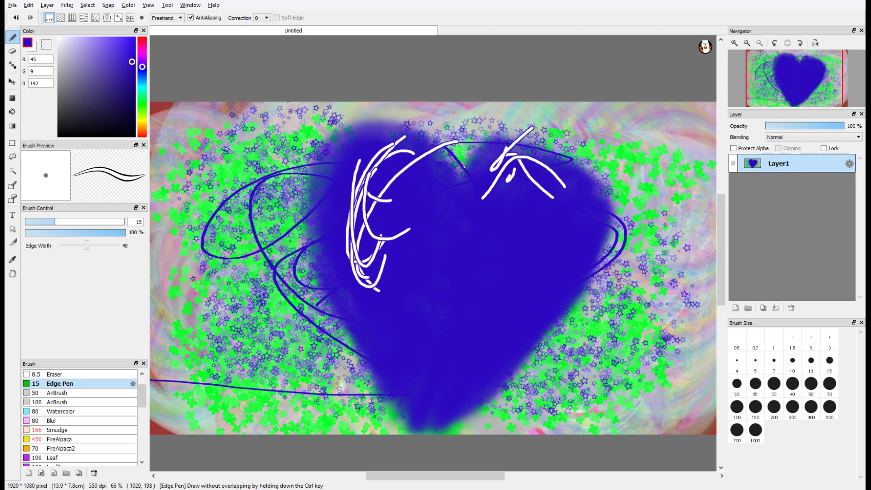
{"action": "mouse_move", "coordinate": [457, 168]}
{"action": "left_mouse_down"}
{"action": "mouse_move", "coordinate": [500, 121]}
{"action": "mouse_move", "coordinate": [576, 142]}
{"action": "mouse_move", "coordinate": [604, 204]}
{"action": "mouse_move", "coordinate": [589, 285]}
{"action": "mouse_move", "coordinate": [539, 355]}
{"action": "mouse_move", "coordinate": [442, 440]}
{"action": "mouse_move", "coordinate": [407, 436]}
{"action": "mouse_move", "coordinate": [377, 411]}
{"action": "mouse_move", "coordinate": [316, 291]}
{"action": "mouse_move", "coordinate": [301, 216]}
{"action": "mouse_move", "coordinate": [303, 161]}
{"action": "mouse_move", "coordinate": [346, 122]}
{"action": "mouse_move", "coordinate": [381, 119]}
{"action": "mouse_move", "coordinate": [422, 127]}
{"action": "mouse_move", "coordinate": [458, 165]}
{"action": "left_mouse_up"}
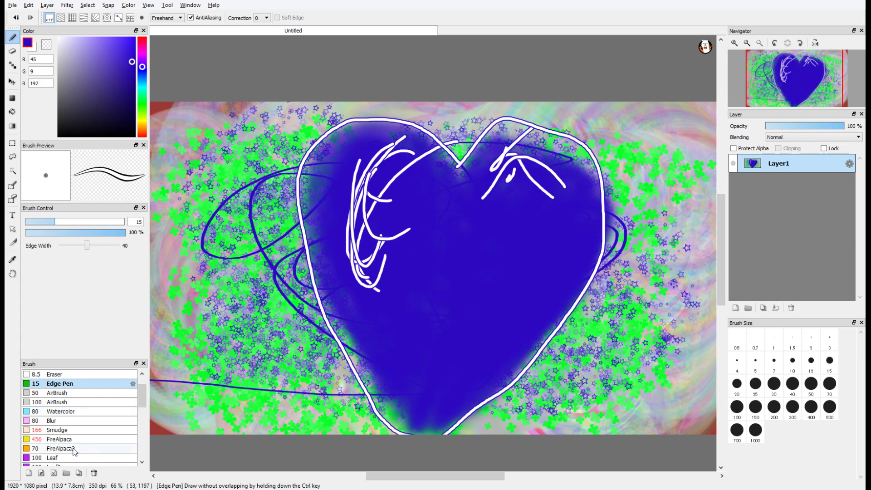
Step: Try a sweeping Flat Brush stroke at size 80 across the heart and undo it
{"action": "scroll", "coordinate": [75, 438], "scroll_direction": "down", "scroll_amount": 6}
{"action": "scroll", "coordinate": [76, 437], "scroll_direction": "down", "scroll_amount": 2}
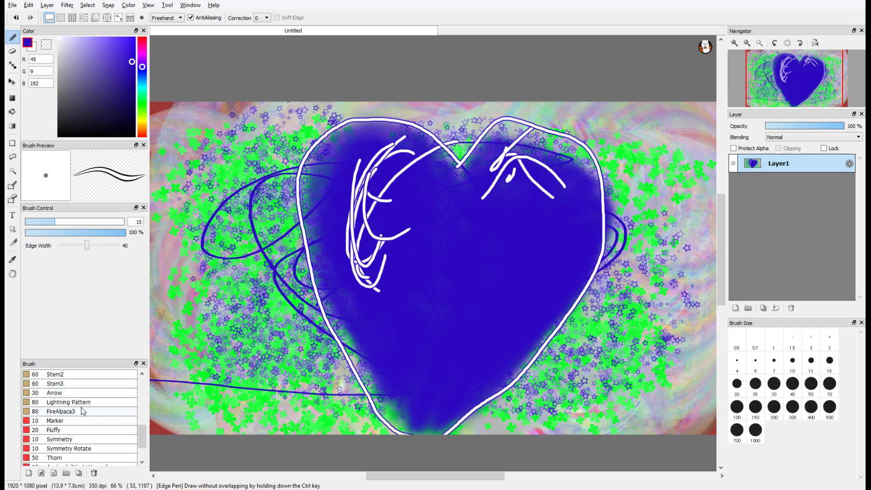
{"action": "scroll", "coordinate": [85, 417], "scroll_direction": "down", "scroll_amount": 3}
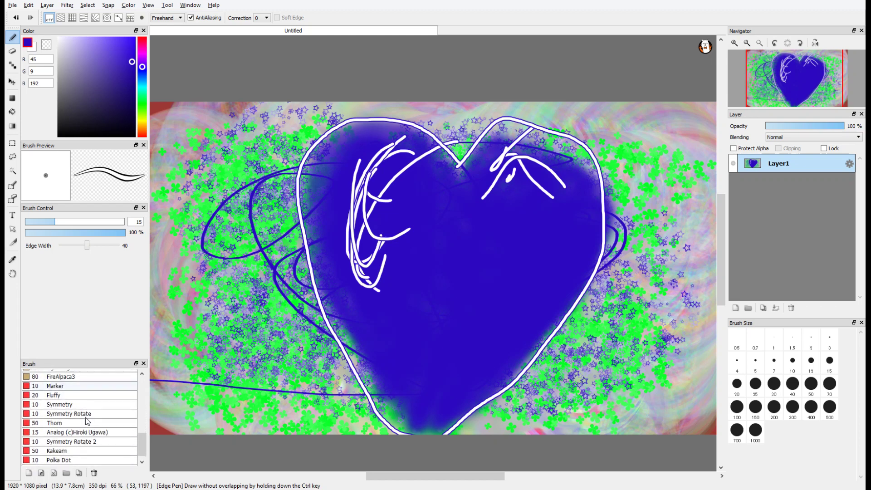
{"action": "scroll", "coordinate": [86, 421], "scroll_direction": "down", "scroll_amount": 1}
{"action": "scroll", "coordinate": [87, 420], "scroll_direction": "up", "scroll_amount": 3}
{"action": "scroll", "coordinate": [84, 414], "scroll_direction": "up", "scroll_amount": 8}
{"action": "scroll", "coordinate": [84, 414], "scroll_direction": "up", "scroll_amount": 4}
{"action": "left_click", "coordinate": [79, 425]}
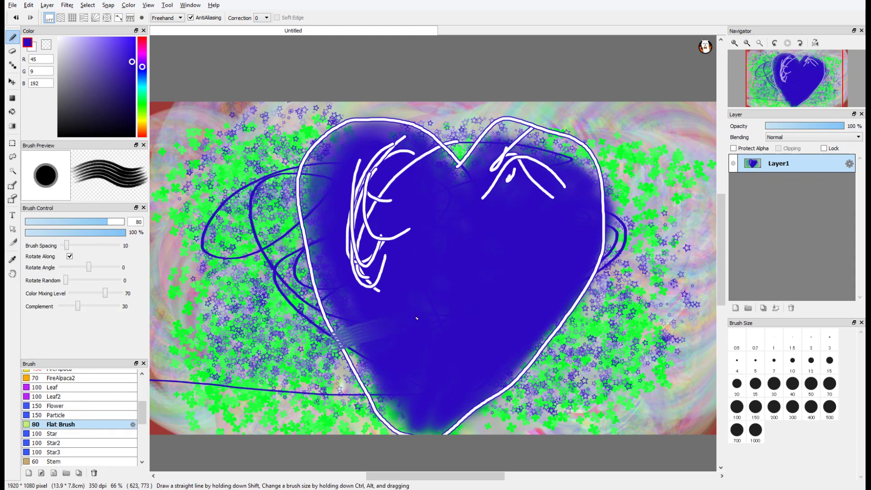
{"action": "mouse_move", "coordinate": [522, 181]}
{"action": "left_mouse_down"}
{"action": "mouse_move", "coordinate": [494, 163]}
{"action": "mouse_move", "coordinate": [303, 254]}
{"action": "mouse_move", "coordinate": [358, 334]}
{"action": "left_mouse_up"}
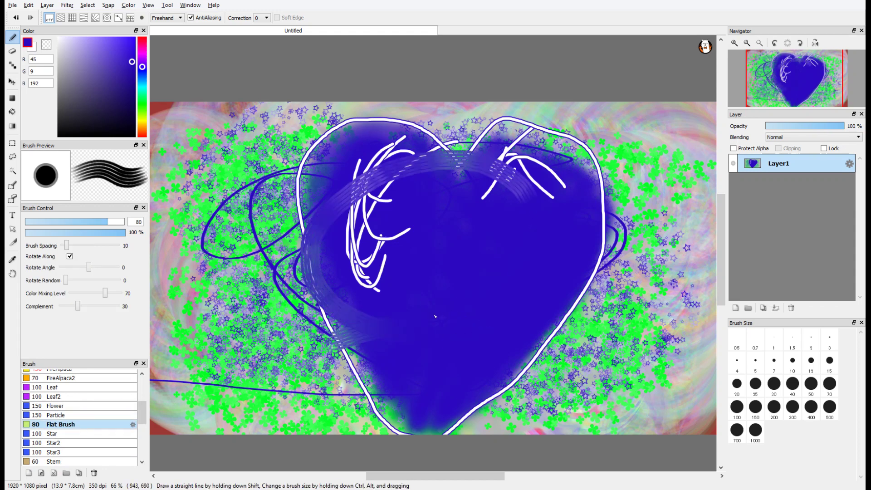
{"action": "key", "text": "ctrl+z"}
Step: Try a FireAlpaca3 brush stroke at size 80 and 42% opacity from the heart's centre leftward, and undo it
{"action": "scroll", "coordinate": [68, 429], "scroll_direction": "down", "scroll_amount": 3}
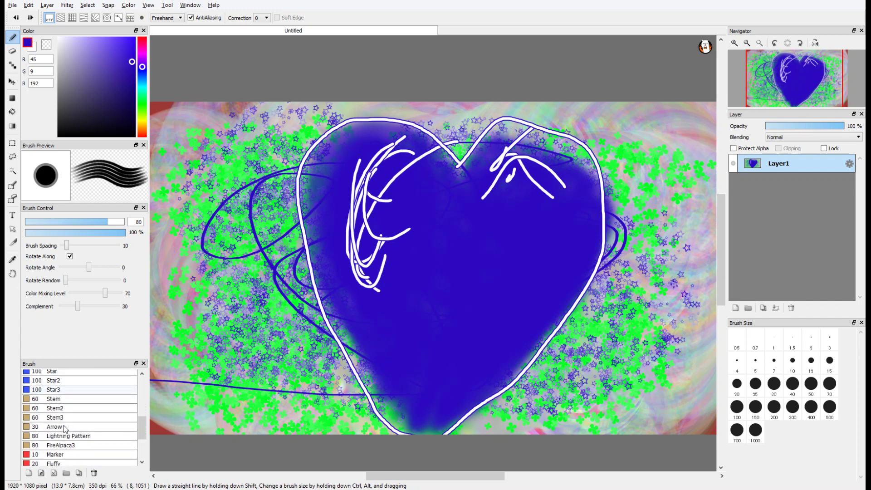
{"action": "left_click", "coordinate": [86, 444]}
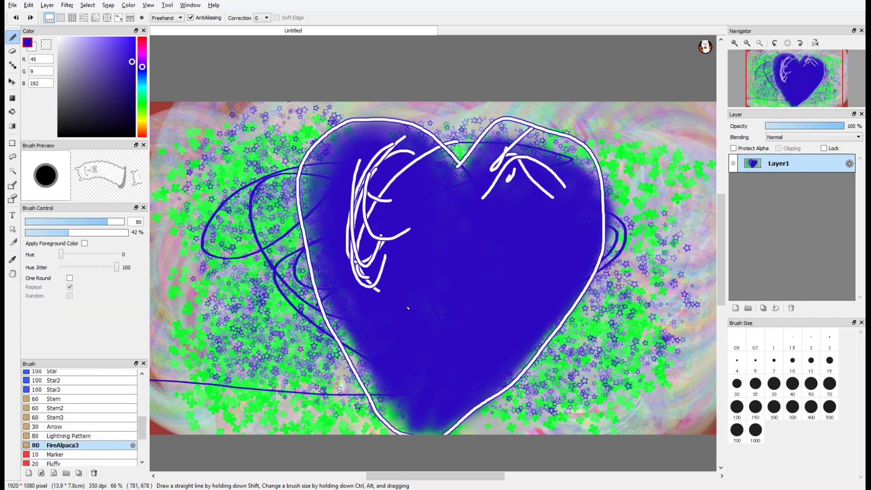
{"action": "mouse_move", "coordinate": [411, 303]}
{"action": "left_mouse_down"}
{"action": "mouse_move", "coordinate": [519, 269]}
{"action": "mouse_move", "coordinate": [544, 245]}
{"action": "mouse_move", "coordinate": [568, 194]}
{"action": "mouse_move", "coordinate": [554, 121]}
{"action": "mouse_move", "coordinate": [488, 122]}
{"action": "mouse_move", "coordinate": [366, 254]}
{"action": "mouse_move", "coordinate": [241, 333]}
{"action": "mouse_move", "coordinate": [224, 398]}
{"action": "mouse_move", "coordinate": [285, 423]}
{"action": "mouse_move", "coordinate": [492, 371]}
{"action": "mouse_move", "coordinate": [582, 367]}
{"action": "mouse_move", "coordinate": [678, 313]}
{"action": "mouse_move", "coordinate": [672, 229]}
{"action": "mouse_move", "coordinate": [614, 196]}
{"action": "mouse_move", "coordinate": [378, 377]}
{"action": "mouse_move", "coordinate": [227, 402]}
{"action": "mouse_move", "coordinate": [189, 289]}
{"action": "left_mouse_up"}
{"action": "key", "text": "ctrl+z"}
Step: Try a rotational symmetry brush stroke at size 10 over the lower part of the heart and undo it
{"action": "scroll", "coordinate": [87, 436], "scroll_direction": "down", "scroll_amount": 3}
{"action": "left_click", "coordinate": [85, 441]}
{"action": "mouse_move", "coordinate": [367, 310]}
{"action": "left_mouse_down"}
{"action": "mouse_move", "coordinate": [480, 235]}
{"action": "mouse_move", "coordinate": [467, 342]}
{"action": "mouse_move", "coordinate": [440, 376]}
{"action": "left_mouse_up"}
{"action": "key", "text": "ctrl+z"}
Step: Draw blue leafy vines around the left, top and right sides of the heart with the Stem3 brush at size 60
{"action": "scroll", "coordinate": [78, 435], "scroll_direction": "up", "scroll_amount": 5}
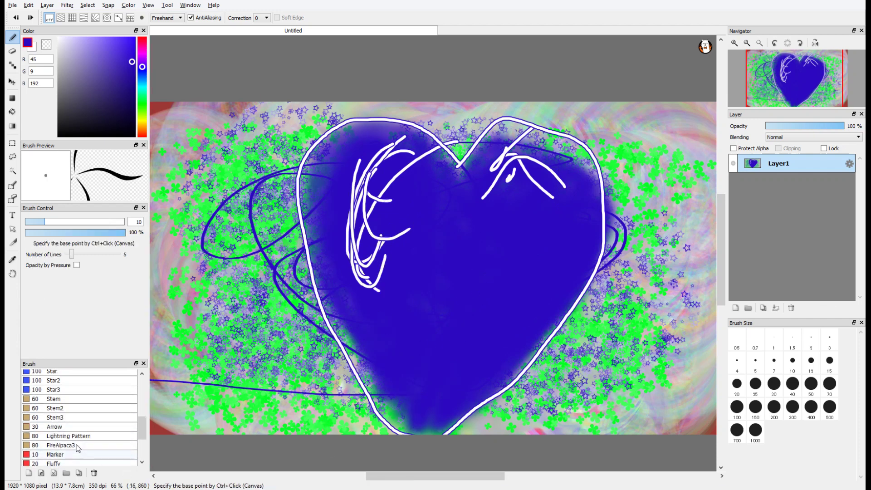
{"action": "scroll", "coordinate": [78, 453], "scroll_direction": "up", "scroll_amount": 6}
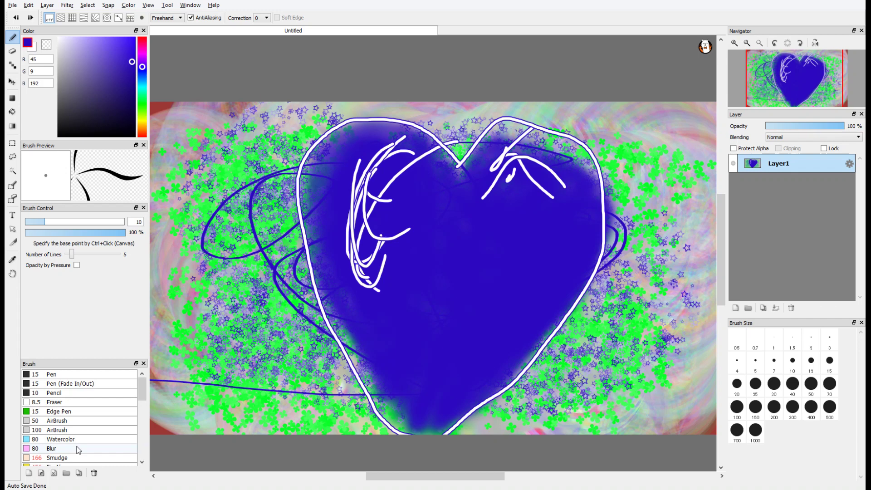
{"action": "left_click_drag", "start_coordinate": [142, 390], "coordinate": [138, 412]}
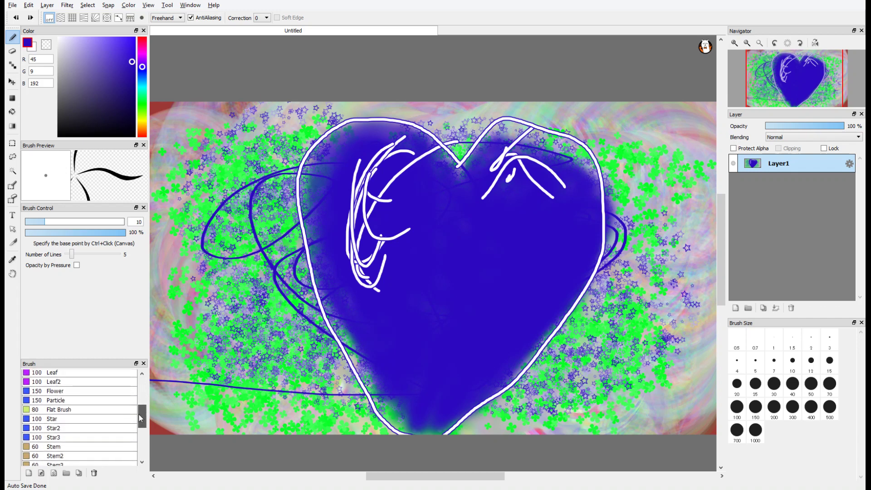
{"action": "left_click", "coordinate": [86, 411]}
{"action": "scroll", "coordinate": [86, 413], "scroll_direction": "down", "scroll_amount": 4}
{"action": "left_click", "coordinate": [86, 411]}
{"action": "mouse_move", "coordinate": [484, 218]}
{"action": "left_mouse_down"}
{"action": "mouse_move", "coordinate": [476, 230]}
{"action": "mouse_move", "coordinate": [353, 213]}
{"action": "mouse_move", "coordinate": [350, 226]}
{"action": "mouse_move", "coordinate": [270, 231]}
{"action": "mouse_move", "coordinate": [229, 196]}
{"action": "mouse_move", "coordinate": [391, 317]}
{"action": "mouse_move", "coordinate": [428, 269]}
{"action": "mouse_move", "coordinate": [352, 240]}
{"action": "mouse_move", "coordinate": [386, 239]}
{"action": "mouse_move", "coordinate": [387, 187]}
{"action": "mouse_move", "coordinate": [472, 165]}
{"action": "mouse_move", "coordinate": [530, 301]}
{"action": "mouse_move", "coordinate": [682, 251]}
{"action": "mouse_move", "coordinate": [156, 427]}
{"action": "mouse_move", "coordinate": [317, 297]}
{"action": "mouse_move", "coordinate": [255, 310]}
{"action": "mouse_move", "coordinate": [219, 196]}
{"action": "mouse_move", "coordinate": [226, 185]}
{"action": "mouse_move", "coordinate": [295, 218]}
{"action": "mouse_move", "coordinate": [324, 154]}
{"action": "left_mouse_up"}
{"action": "mouse_move", "coordinate": [360, 131]}
{"action": "left_mouse_down"}
{"action": "mouse_move", "coordinate": [404, 106]}
{"action": "mouse_move", "coordinate": [585, 114]}
{"action": "mouse_move", "coordinate": [637, 179]}
{"action": "mouse_move", "coordinate": [650, 293]}
{"action": "mouse_move", "coordinate": [647, 405]}
{"action": "mouse_move", "coordinate": [676, 366]}
{"action": "mouse_move", "coordinate": [638, 370]}
{"action": "left_mouse_up"}
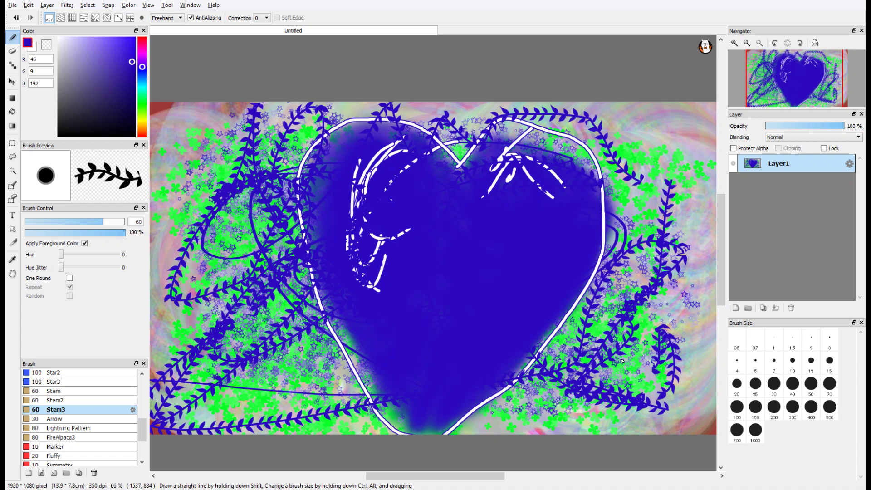
{"action": "mouse_move", "coordinate": [642, 331]}
{"action": "left_mouse_down"}
{"action": "mouse_move", "coordinate": [499, 403]}
{"action": "mouse_move", "coordinate": [290, 317]}
{"action": "mouse_move", "coordinate": [226, 213]}
{"action": "mouse_move", "coordinate": [255, 99]}
{"action": "mouse_move", "coordinate": [489, 114]}
{"action": "mouse_move", "coordinate": [648, 181]}
{"action": "mouse_move", "coordinate": [653, 308]}
{"action": "mouse_move", "coordinate": [581, 379]}
{"action": "mouse_move", "coordinate": [266, 419]}
{"action": "mouse_move", "coordinate": [211, 338]}
{"action": "mouse_move", "coordinate": [177, 175]}
{"action": "mouse_move", "coordinate": [188, 155]}
{"action": "mouse_move", "coordinate": [431, 132]}
{"action": "mouse_move", "coordinate": [653, 150]}
{"action": "mouse_move", "coordinate": [639, 308]}
{"action": "mouse_move", "coordinate": [645, 412]}
{"action": "mouse_move", "coordinate": [499, 415]}
{"action": "mouse_move", "coordinate": [256, 367]}
{"action": "mouse_move", "coordinate": [227, 308]}
{"action": "mouse_move", "coordinate": [252, 136]}
{"action": "left_mouse_up"}
{"action": "left_click_drag", "start_coordinate": [195, 159], "coordinate": [234, 102]}
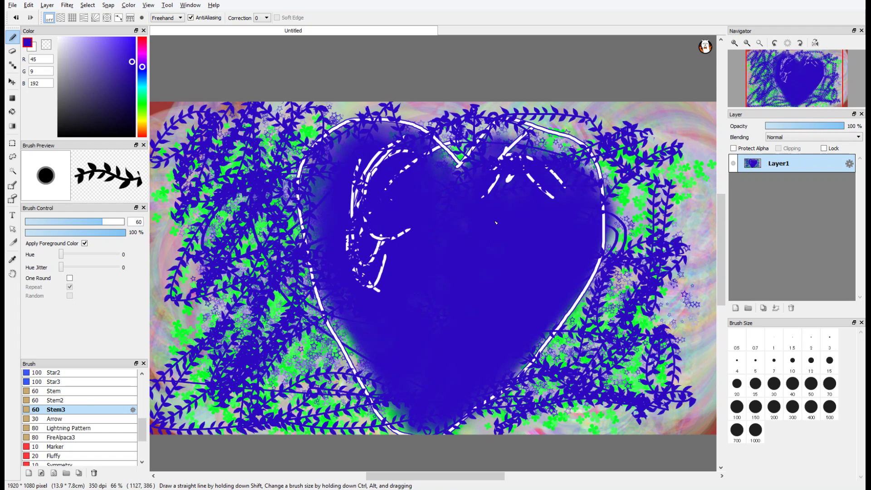
Step: Thicken the Stem3 vines around the heart and extend them toward the canvas's left and right edges
{"action": "mouse_move", "coordinate": [318, 386]}
{"action": "left_mouse_down"}
{"action": "mouse_move", "coordinate": [313, 349]}
{"action": "mouse_move", "coordinate": [344, 384]}
{"action": "left_mouse_up"}
{"action": "mouse_move", "coordinate": [595, 331]}
{"action": "left_mouse_down"}
{"action": "mouse_move", "coordinate": [650, 398]}
{"action": "mouse_move", "coordinate": [657, 317]}
{"action": "mouse_move", "coordinate": [694, 247]}
{"action": "mouse_move", "coordinate": [699, 209]}
{"action": "mouse_move", "coordinate": [663, 122]}
{"action": "mouse_move", "coordinate": [694, 131]}
{"action": "mouse_move", "coordinate": [578, 108]}
{"action": "mouse_move", "coordinate": [476, 126]}
{"action": "left_mouse_up"}
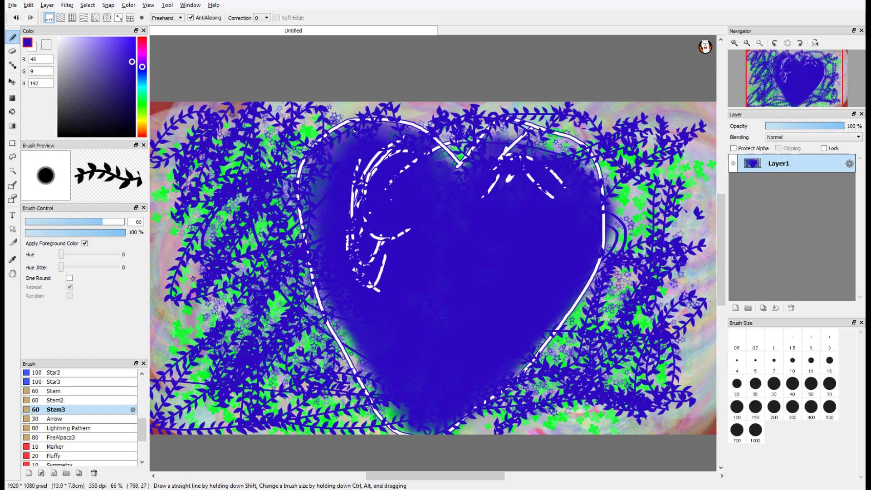
{"action": "mouse_move", "coordinate": [339, 125]}
{"action": "left_mouse_down"}
{"action": "mouse_move", "coordinate": [303, 170]}
{"action": "mouse_move", "coordinate": [261, 170]}
{"action": "mouse_move", "coordinate": [226, 185]}
{"action": "mouse_move", "coordinate": [209, 236]}
{"action": "mouse_move", "coordinate": [125, 325]}
{"action": "mouse_move", "coordinate": [168, 303]}
{"action": "mouse_move", "coordinate": [190, 345]}
{"action": "left_mouse_up"}
{"action": "mouse_move", "coordinate": [164, 316]}
{"action": "left_mouse_down"}
{"action": "mouse_move", "coordinate": [185, 408]}
{"action": "mouse_move", "coordinate": [510, 402]}
{"action": "mouse_move", "coordinate": [596, 411]}
{"action": "left_mouse_up"}
{"action": "mouse_move", "coordinate": [614, 353]}
{"action": "left_mouse_down"}
{"action": "mouse_move", "coordinate": [671, 237]}
{"action": "mouse_move", "coordinate": [560, 112]}
{"action": "mouse_move", "coordinate": [513, 142]}
{"action": "mouse_move", "coordinate": [249, 164]}
{"action": "mouse_move", "coordinate": [223, 234]}
{"action": "mouse_move", "coordinate": [193, 272]}
{"action": "mouse_move", "coordinate": [195, 377]}
{"action": "mouse_move", "coordinate": [295, 356]}
{"action": "mouse_move", "coordinate": [607, 385]}
{"action": "left_mouse_up"}
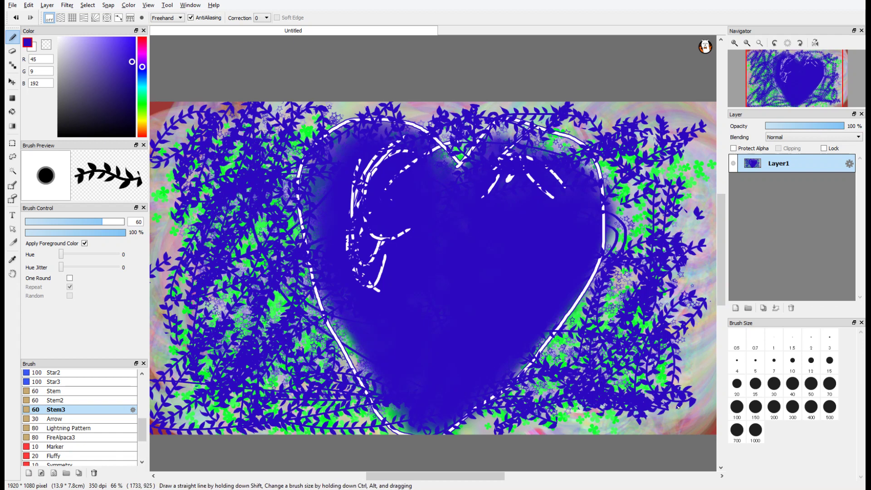
{"action": "left_click", "coordinate": [720, 358]}
{"action": "mouse_move", "coordinate": [700, 354]}
{"action": "left_mouse_down"}
{"action": "mouse_move", "coordinate": [667, 319]}
{"action": "mouse_move", "coordinate": [578, 294]}
{"action": "left_mouse_up"}
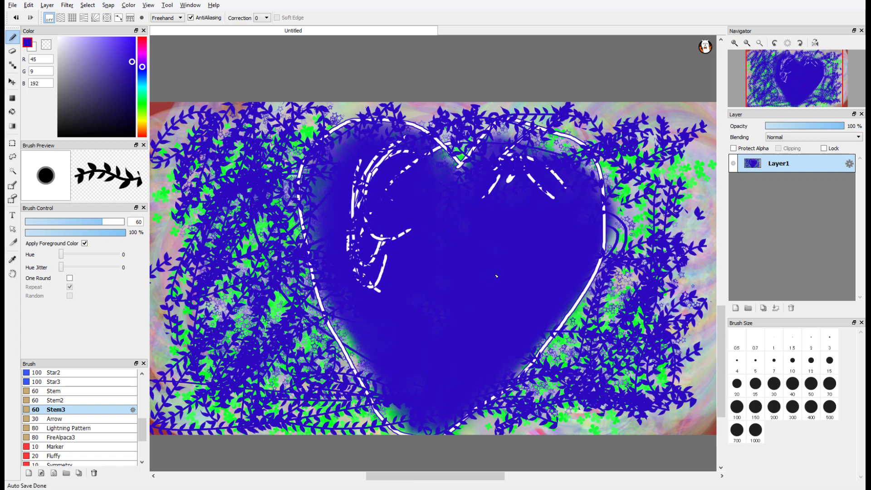
Step: Scribble loops over the heart with the Fluffy brush at size 20 in red 192, 14, 9
{"action": "scroll", "coordinate": [99, 424], "scroll_direction": "down", "scroll_amount": 3}
{"action": "left_click", "coordinate": [97, 429]}
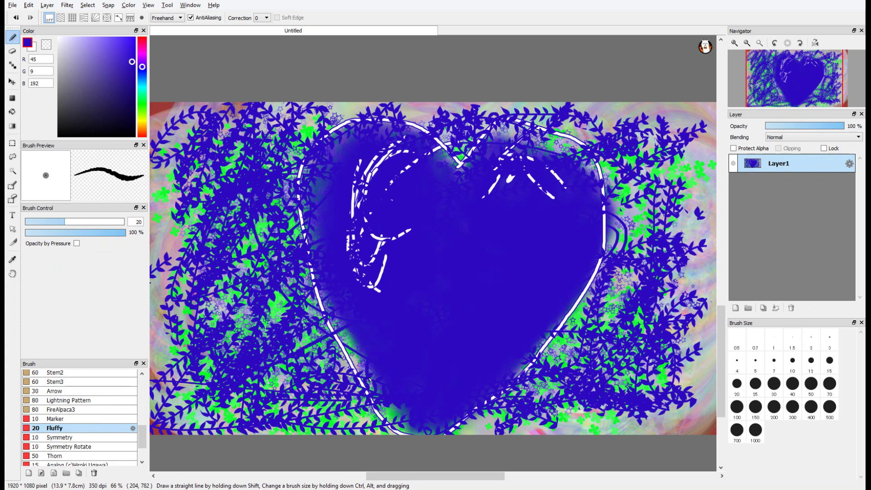
{"action": "left_click_drag", "start_coordinate": [143, 107], "coordinate": [144, 136]}
{"action": "mouse_move", "coordinate": [313, 218]}
{"action": "left_mouse_down"}
{"action": "mouse_move", "coordinate": [325, 347]}
{"action": "mouse_move", "coordinate": [496, 349]}
{"action": "mouse_move", "coordinate": [544, 285]}
{"action": "mouse_move", "coordinate": [336, 323]}
{"action": "mouse_move", "coordinate": [399, 213]}
{"action": "mouse_move", "coordinate": [363, 163]}
{"action": "mouse_move", "coordinate": [335, 181]}
{"action": "mouse_move", "coordinate": [369, 154]}
{"action": "left_mouse_up"}
{"action": "mouse_move", "coordinate": [399, 290]}
{"action": "left_mouse_down"}
{"action": "mouse_move", "coordinate": [480, 281]}
{"action": "mouse_move", "coordinate": [528, 254]}
{"action": "mouse_move", "coordinate": [494, 191]}
{"action": "mouse_move", "coordinate": [531, 226]}
{"action": "mouse_move", "coordinate": [503, 226]}
{"action": "mouse_move", "coordinate": [453, 263]}
{"action": "mouse_move", "coordinate": [458, 245]}
{"action": "mouse_move", "coordinate": [424, 279]}
{"action": "mouse_move", "coordinate": [385, 283]}
{"action": "left_mouse_up"}
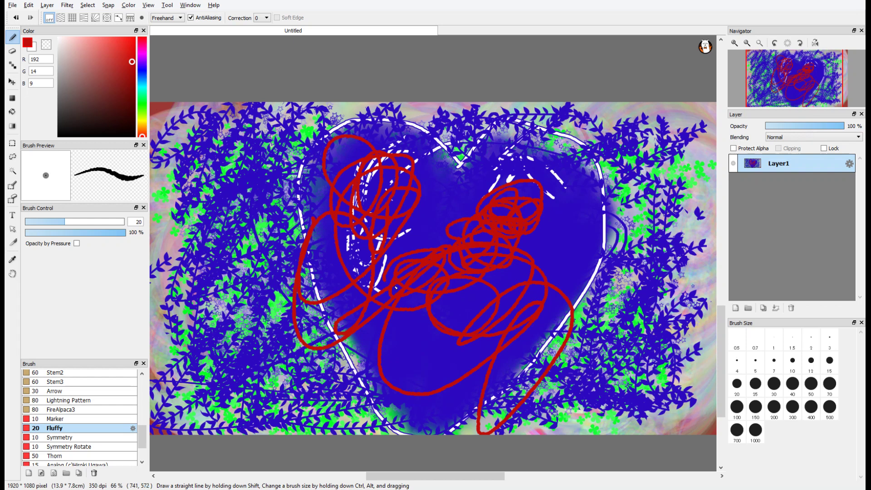
Step: Scatter red leaf particles over the heart and surrounding vines with the Leaf2 brush at size 100
{"action": "left_click", "coordinate": [85, 409]}
{"action": "scroll", "coordinate": [86, 420], "scroll_direction": "up", "scroll_amount": 4}
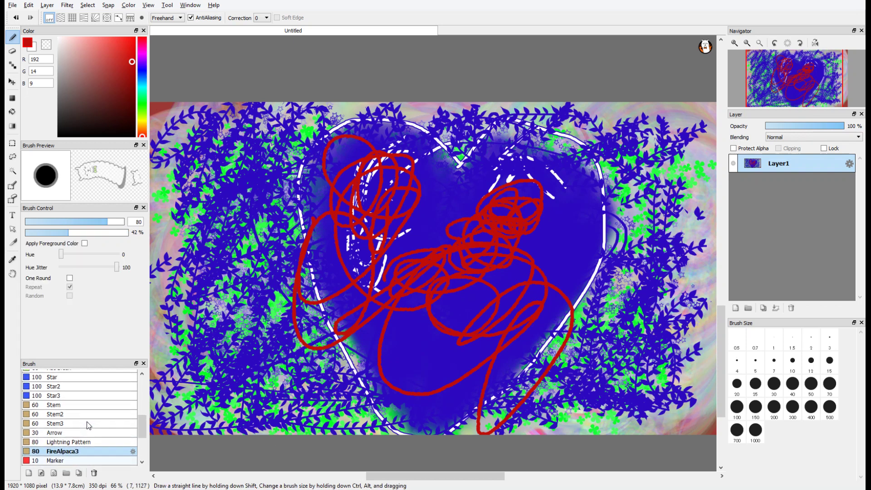
{"action": "left_click", "coordinate": [83, 406]}
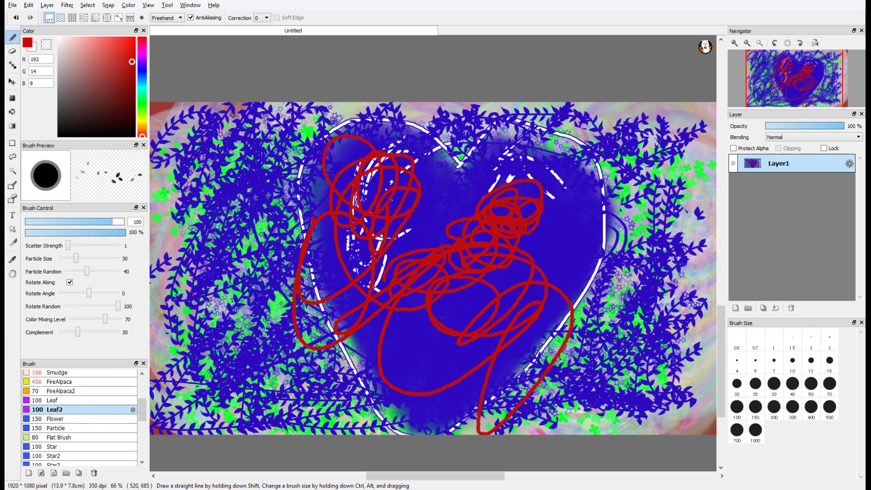
{"action": "left_click_drag", "start_coordinate": [361, 340], "coordinate": [338, 387]}
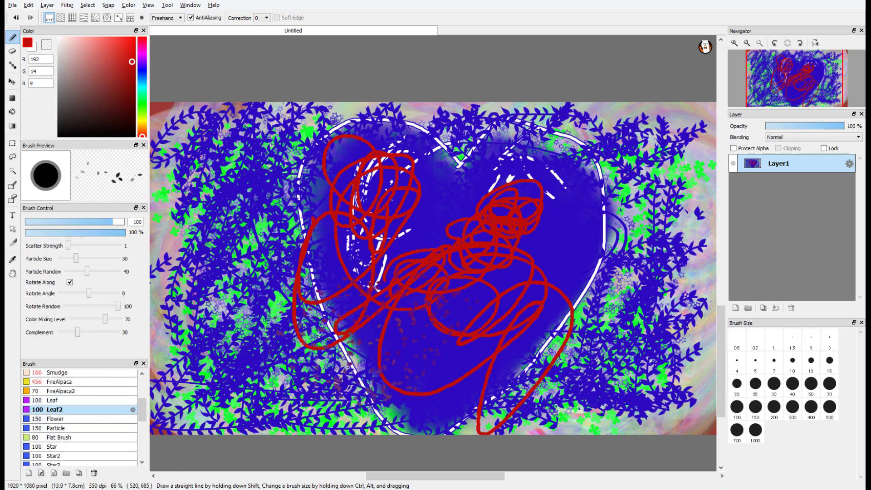
{"action": "left_click_drag", "start_coordinate": [320, 338], "coordinate": [251, 141]}
{"action": "mouse_move", "coordinate": [554, 241]}
{"action": "left_mouse_down"}
{"action": "mouse_move", "coordinate": [540, 314]}
{"action": "mouse_move", "coordinate": [507, 313]}
{"action": "left_mouse_up"}
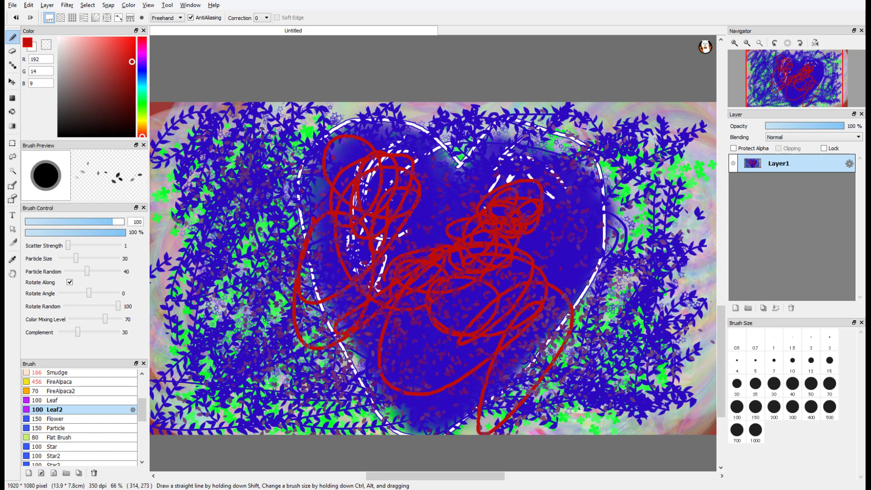
Step: Erase four long lines crossing over the heart with the Eraser brush at size 8.5
{"action": "scroll", "coordinate": [86, 406], "scroll_direction": "up", "scroll_amount": 3}
{"action": "left_click", "coordinate": [85, 403]}
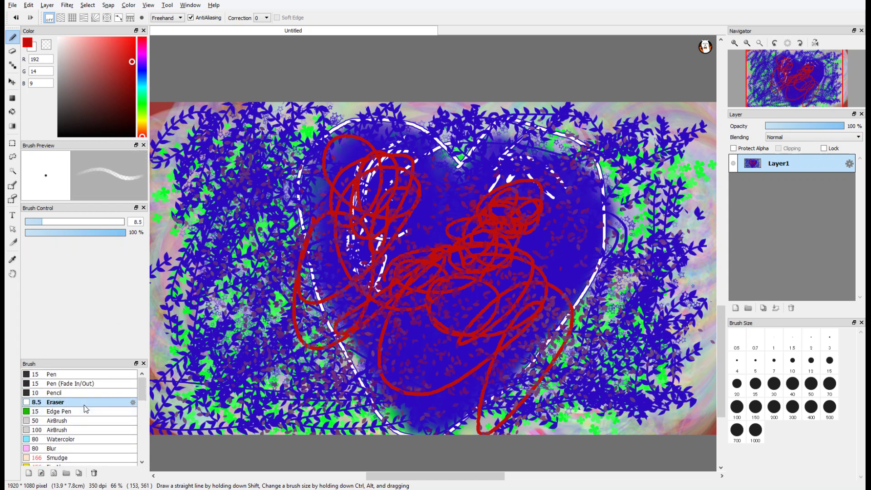
{"action": "left_click_drag", "start_coordinate": [245, 284], "coordinate": [501, 307]}
{"action": "left_click_drag", "start_coordinate": [456, 213], "coordinate": [413, 416]}
{"action": "left_click_drag", "start_coordinate": [352, 232], "coordinate": [526, 389]}
{"action": "left_click_drag", "start_coordinate": [530, 217], "coordinate": [343, 401]}
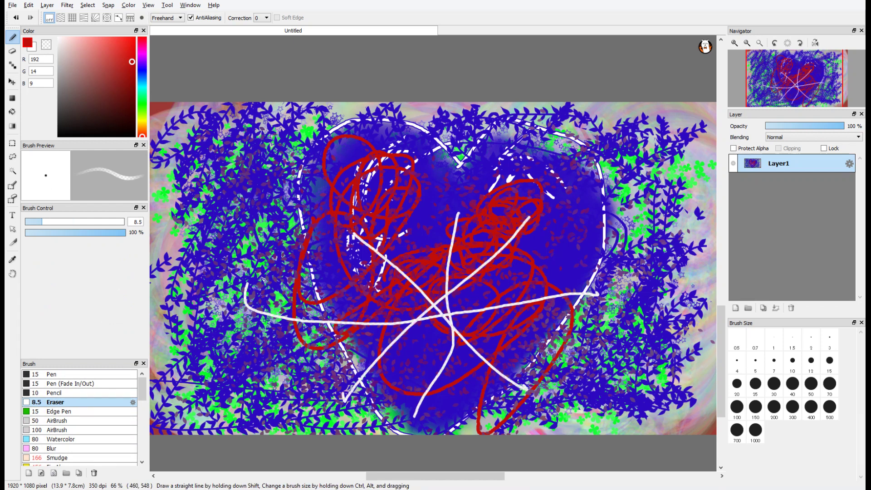
Step: Soften the heart's interior, the red scribbles and the lower-left vines with the Blur brush at size 80
{"action": "scroll", "coordinate": [104, 433], "scroll_direction": "down", "scroll_amount": 2}
{"action": "left_click", "coordinate": [93, 407]}
{"action": "mouse_move", "coordinate": [308, 277]}
{"action": "left_mouse_down"}
{"action": "mouse_move", "coordinate": [451, 227]}
{"action": "mouse_move", "coordinate": [392, 323]}
{"action": "mouse_move", "coordinate": [412, 283]}
{"action": "mouse_move", "coordinate": [369, 185]}
{"action": "left_mouse_up"}
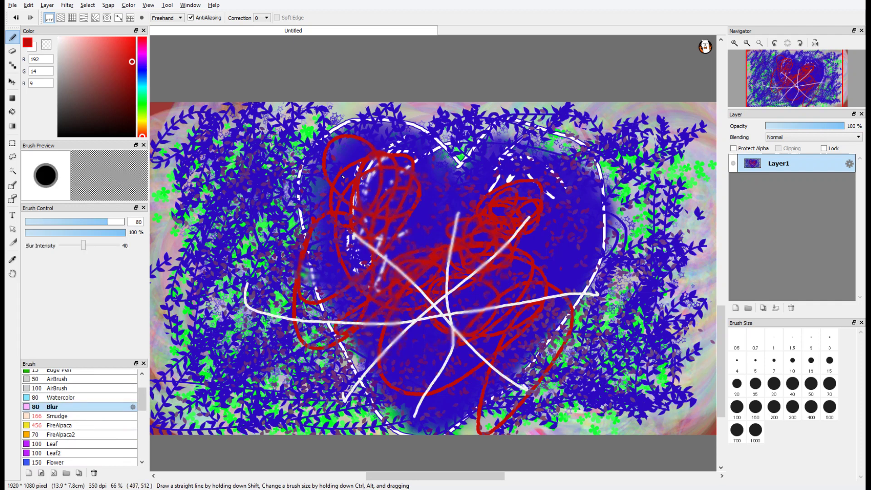
{"action": "left_click_drag", "start_coordinate": [291, 259], "coordinate": [474, 178]}
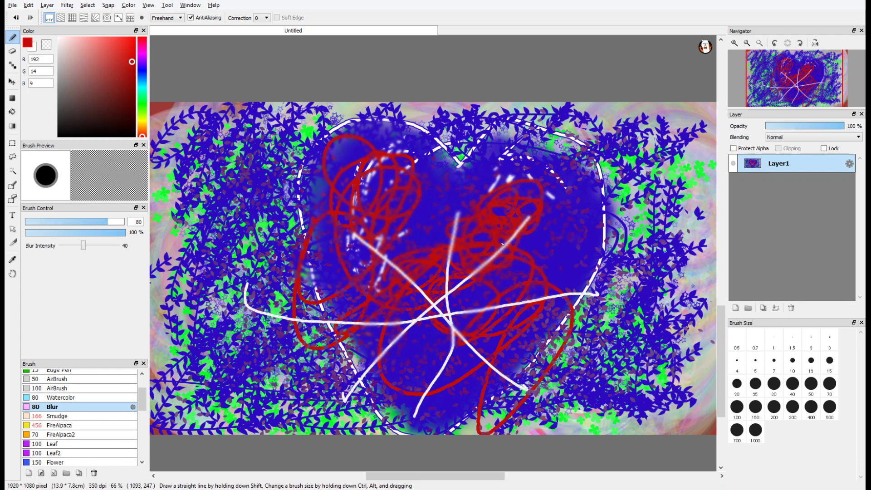
{"action": "mouse_move", "coordinate": [523, 215]}
{"action": "left_mouse_down"}
{"action": "mouse_move", "coordinate": [517, 305]}
{"action": "mouse_move", "coordinate": [535, 300]}
{"action": "mouse_move", "coordinate": [455, 317]}
{"action": "mouse_move", "coordinate": [440, 356]}
{"action": "left_mouse_up"}
{"action": "mouse_move", "coordinate": [340, 335]}
{"action": "left_mouse_down"}
{"action": "mouse_move", "coordinate": [372, 404]}
{"action": "mouse_move", "coordinate": [377, 388]}
{"action": "left_mouse_up"}
{"action": "mouse_move", "coordinate": [273, 315]}
{"action": "left_mouse_down"}
{"action": "mouse_move", "coordinate": [317, 295]}
{"action": "mouse_move", "coordinate": [310, 333]}
{"action": "left_mouse_up"}
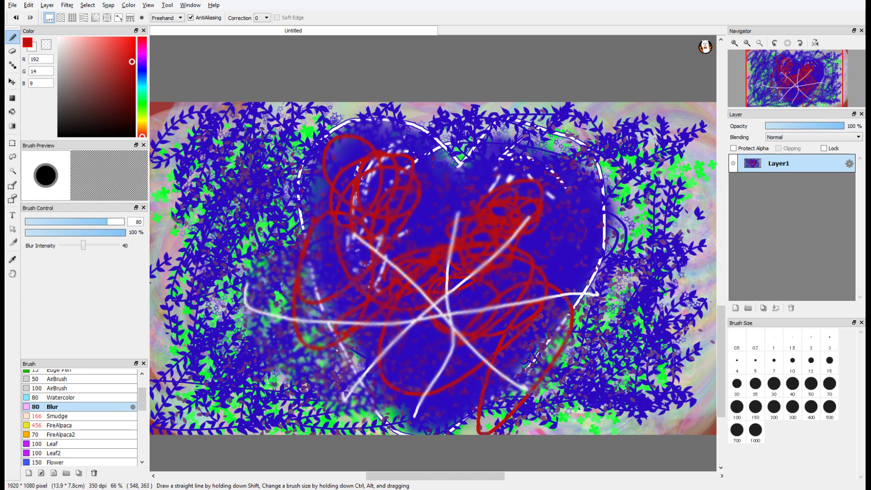
Step: Blur the remaining dashed heart outline along its left side, top and right side
{"action": "left_click_drag", "start_coordinate": [270, 254], "coordinate": [323, 219]}
{"action": "left_click_drag", "start_coordinate": [352, 135], "coordinate": [379, 180]}
{"action": "mouse_move", "coordinate": [418, 145]}
{"action": "left_mouse_down"}
{"action": "mouse_move", "coordinate": [302, 114]}
{"action": "mouse_move", "coordinate": [452, 150]}
{"action": "mouse_move", "coordinate": [521, 156]}
{"action": "mouse_move", "coordinate": [544, 136]}
{"action": "mouse_move", "coordinate": [466, 171]}
{"action": "left_mouse_up"}
{"action": "mouse_move", "coordinate": [561, 140]}
{"action": "left_mouse_down"}
{"action": "mouse_move", "coordinate": [588, 136]}
{"action": "mouse_move", "coordinate": [541, 128]}
{"action": "left_mouse_up"}
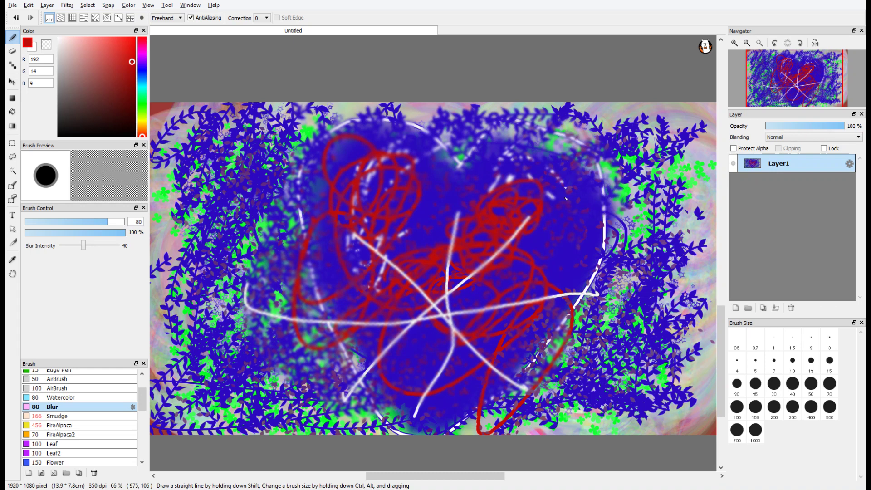
{"action": "left_click_drag", "start_coordinate": [584, 268], "coordinate": [557, 289]}
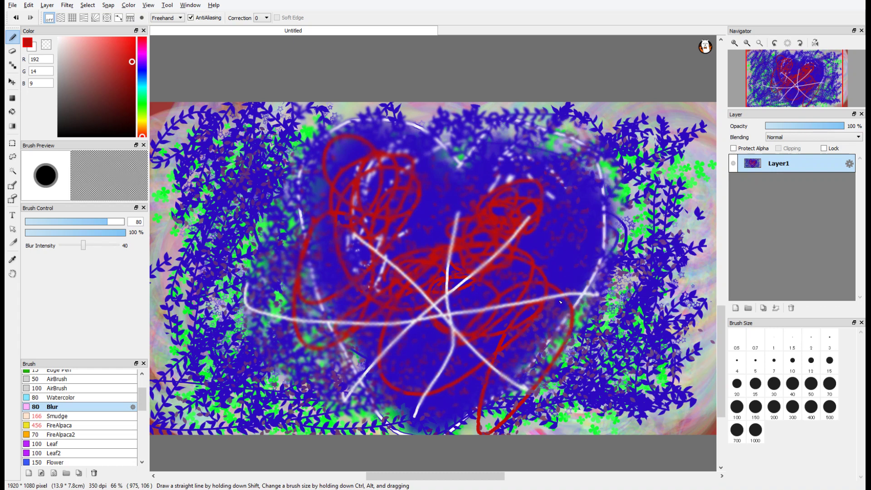
{"action": "left_click_drag", "start_coordinate": [364, 376], "coordinate": [320, 304]}
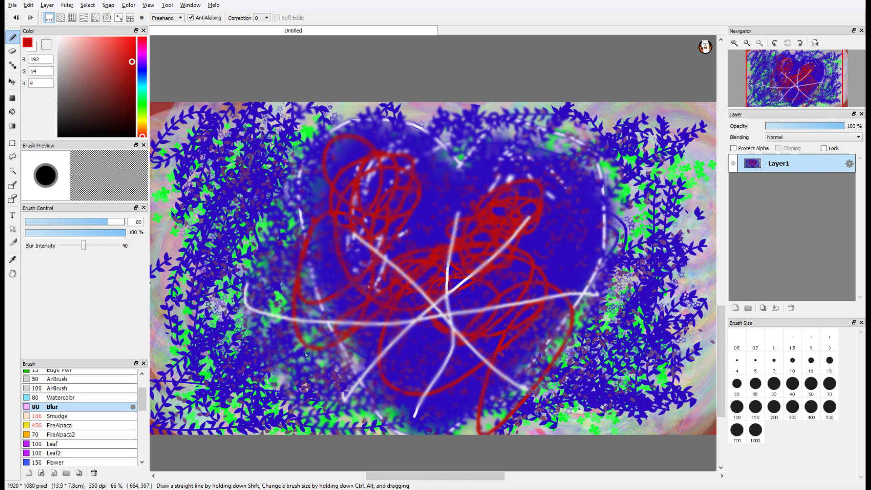
Step: Scatter red particles over the heart with the Leaf brush and the Star3 brush, both at size 100
{"action": "left_click", "coordinate": [52, 444]}
{"action": "mouse_move", "coordinate": [313, 282]}
{"action": "left_mouse_down"}
{"action": "mouse_move", "coordinate": [393, 323]}
{"action": "mouse_move", "coordinate": [383, 270]}
{"action": "mouse_move", "coordinate": [467, 337]}
{"action": "mouse_move", "coordinate": [444, 230]}
{"action": "mouse_move", "coordinate": [412, 375]}
{"action": "mouse_move", "coordinate": [346, 171]}
{"action": "mouse_move", "coordinate": [454, 257]}
{"action": "mouse_move", "coordinate": [353, 274]}
{"action": "mouse_move", "coordinate": [480, 166]}
{"action": "mouse_move", "coordinate": [363, 224]}
{"action": "mouse_move", "coordinate": [245, 317]}
{"action": "mouse_move", "coordinate": [517, 186]}
{"action": "mouse_move", "coordinate": [503, 385]}
{"action": "mouse_move", "coordinate": [462, 321]}
{"action": "left_mouse_up"}
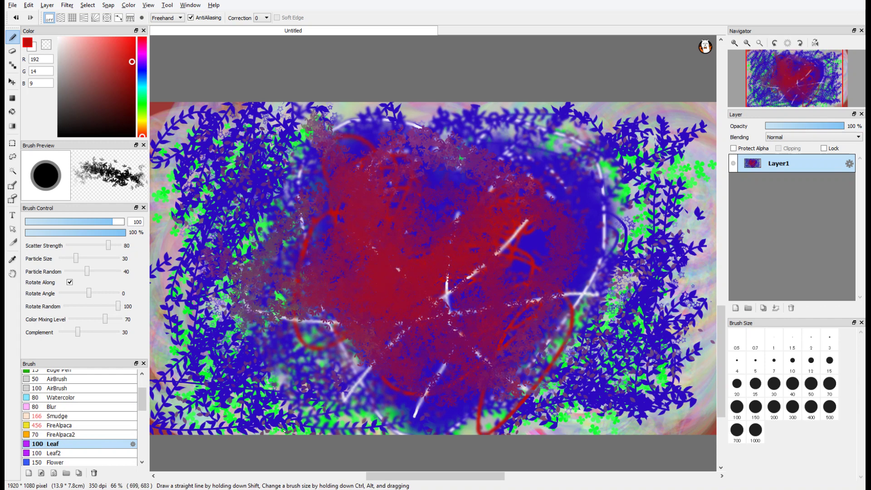
{"action": "scroll", "coordinate": [78, 427], "scroll_direction": "down", "scroll_amount": 4}
{"action": "left_click", "coordinate": [90, 417]}
{"action": "mouse_move", "coordinate": [256, 358]}
{"action": "left_mouse_down"}
{"action": "mouse_move", "coordinate": [263, 379]}
{"action": "mouse_move", "coordinate": [476, 317]}
{"action": "mouse_move", "coordinate": [582, 263]}
{"action": "mouse_move", "coordinate": [662, 315]}
{"action": "left_mouse_up"}
{"action": "mouse_move", "coordinate": [567, 295]}
{"action": "left_mouse_down"}
{"action": "mouse_move", "coordinate": [408, 263]}
{"action": "mouse_move", "coordinate": [290, 177]}
{"action": "mouse_move", "coordinate": [313, 272]}
{"action": "mouse_move", "coordinate": [410, 371]}
{"action": "mouse_move", "coordinate": [540, 415]}
{"action": "mouse_move", "coordinate": [671, 336]}
{"action": "mouse_move", "coordinate": [531, 285]}
{"action": "mouse_move", "coordinate": [321, 237]}
{"action": "mouse_move", "coordinate": [431, 258]}
{"action": "mouse_move", "coordinate": [517, 220]}
{"action": "mouse_move", "coordinate": [567, 222]}
{"action": "mouse_move", "coordinate": [514, 302]}
{"action": "mouse_move", "coordinate": [236, 294]}
{"action": "mouse_move", "coordinate": [454, 222]}
{"action": "mouse_move", "coordinate": [375, 258]}
{"action": "left_mouse_up"}
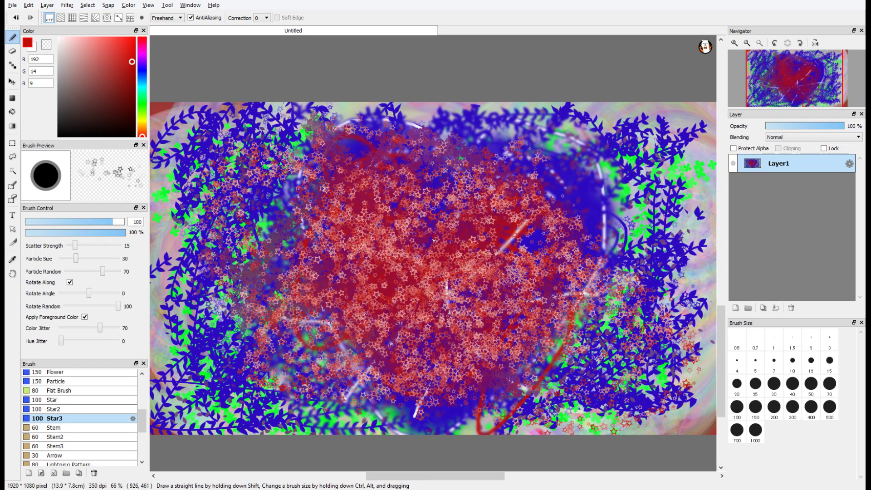
Step: Scatter Star brush particles at size 100 over the artwork in red, plus green 52, 135, 24 across the centre
{"action": "left_click", "coordinate": [65, 399]}
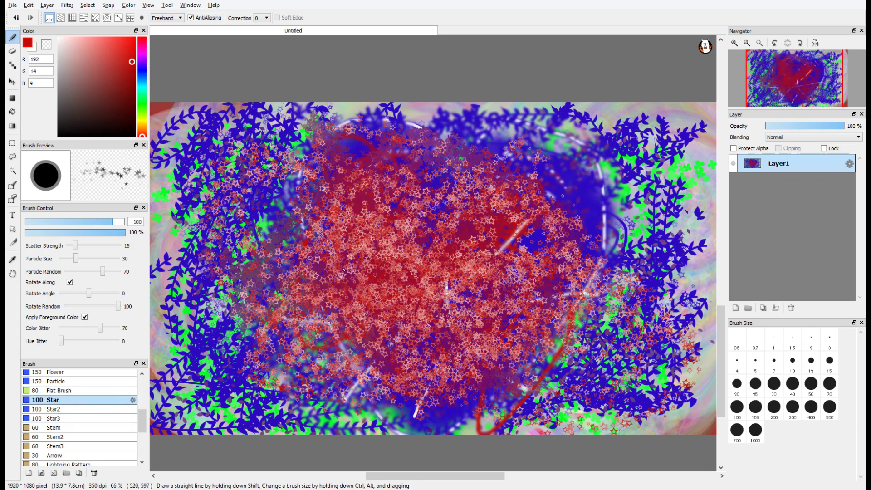
{"action": "mouse_move", "coordinate": [303, 278]}
{"action": "left_mouse_down"}
{"action": "mouse_move", "coordinate": [436, 331]}
{"action": "mouse_move", "coordinate": [435, 241]}
{"action": "mouse_move", "coordinate": [243, 307]}
{"action": "mouse_move", "coordinate": [174, 316]}
{"action": "left_mouse_up"}
{"action": "left_click", "coordinate": [142, 108]}
{"action": "mouse_move", "coordinate": [379, 249]}
{"action": "left_mouse_down"}
{"action": "mouse_move", "coordinate": [404, 293]}
{"action": "mouse_move", "coordinate": [425, 293]}
{"action": "mouse_move", "coordinate": [420, 336]}
{"action": "mouse_move", "coordinate": [467, 341]}
{"action": "mouse_move", "coordinate": [439, 261]}
{"action": "mouse_move", "coordinate": [349, 146]}
{"action": "mouse_move", "coordinate": [560, 221]}
{"action": "mouse_move", "coordinate": [528, 432]}
{"action": "left_mouse_up"}
{"action": "key", "text": "ctrl+z"}
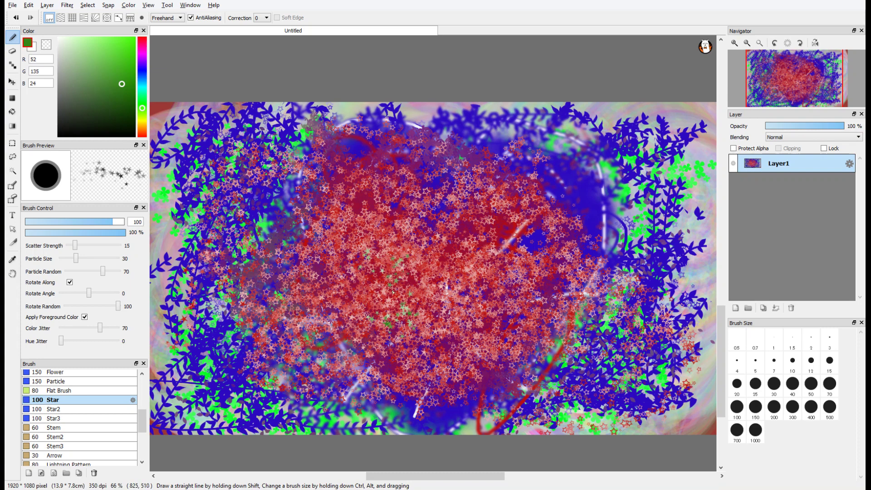
{"action": "mouse_move", "coordinate": [394, 252]}
{"action": "left_mouse_down"}
{"action": "mouse_move", "coordinate": [545, 218]}
{"action": "mouse_move", "coordinate": [306, 281]}
{"action": "left_mouse_up"}
Step: Paint loops of alpaca shapes over the heart with the FireAlpaca3 brush at size 80 and 42 % opacity
{"action": "left_click", "coordinate": [72, 439]}
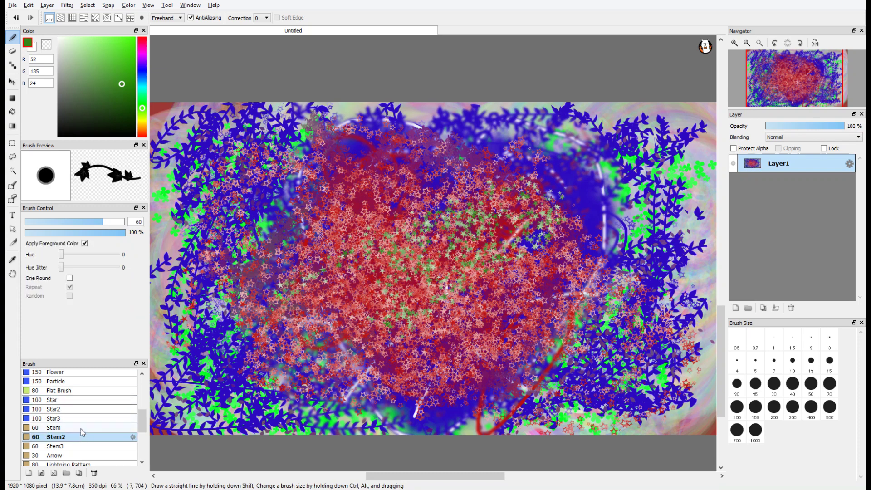
{"action": "scroll", "coordinate": [83, 432], "scroll_direction": "down", "scroll_amount": 3}
{"action": "left_click", "coordinate": [82, 432]}
{"action": "mouse_move", "coordinate": [417, 255]}
{"action": "left_mouse_down"}
{"action": "mouse_move", "coordinate": [435, 345]}
{"action": "mouse_move", "coordinate": [583, 294]}
{"action": "left_mouse_up"}
{"action": "mouse_move", "coordinate": [361, 352]}
{"action": "left_mouse_down"}
{"action": "mouse_move", "coordinate": [336, 200]}
{"action": "mouse_move", "coordinate": [312, 324]}
{"action": "mouse_move", "coordinate": [530, 345]}
{"action": "mouse_move", "coordinate": [642, 286]}
{"action": "left_mouse_up"}
{"action": "mouse_move", "coordinate": [417, 261]}
{"action": "left_mouse_down"}
{"action": "mouse_move", "coordinate": [521, 204]}
{"action": "mouse_move", "coordinate": [372, 145]}
{"action": "mouse_move", "coordinate": [408, 326]}
{"action": "mouse_move", "coordinate": [457, 285]}
{"action": "left_mouse_up"}
Step: Add a large stack of nested layer folders and empty layers above Layer1
{"action": "left_click", "coordinate": [748, 308]}
{"action": "left_click", "coordinate": [736, 309]}
{"action": "left_click", "coordinate": [736, 308]}
{"action": "left_click", "coordinate": [736, 308]}
{"action": "left_click", "coordinate": [736, 309]}
{"action": "left_click", "coordinate": [735, 308]}
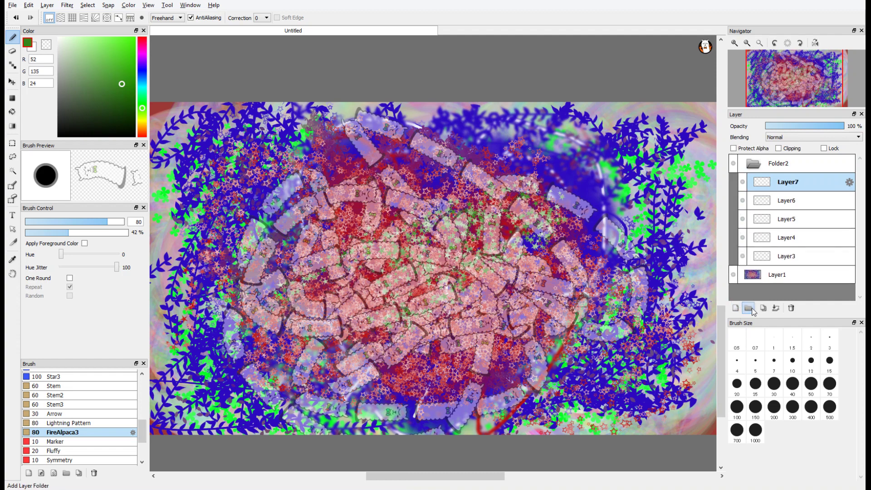
{"action": "left_click", "coordinate": [748, 307]}
{"action": "left_click", "coordinate": [748, 308]}
{"action": "left_click", "coordinate": [748, 308]}
{"action": "left_click", "coordinate": [749, 308]}
{"action": "left_click", "coordinate": [748, 307]}
{"action": "left_click", "coordinate": [748, 308]}
{"action": "left_click", "coordinate": [748, 308]}
{"action": "left_click", "coordinate": [748, 307]}
{"action": "left_click", "coordinate": [745, 310]}
{"action": "left_click", "coordinate": [745, 309]}
{"action": "left_click", "coordinate": [735, 308]}
{"action": "left_click", "coordinate": [746, 308]}
{"action": "left_click", "coordinate": [735, 308]}
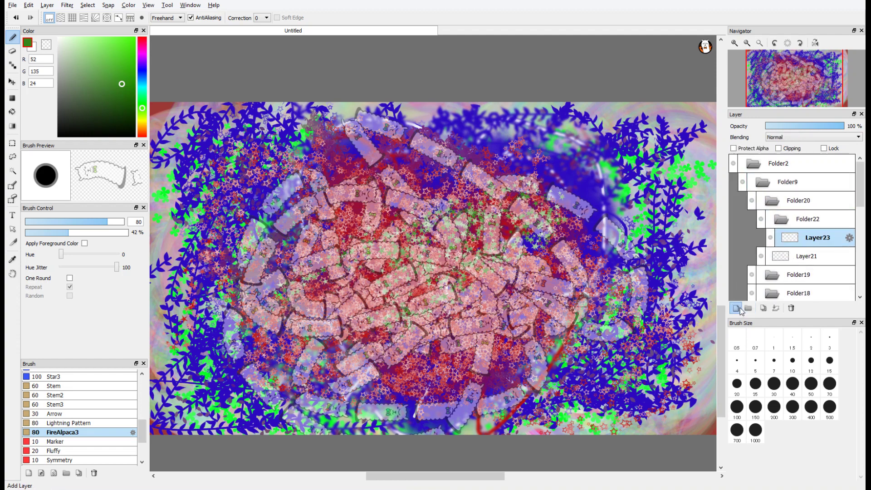
{"action": "left_click", "coordinate": [736, 308]}
{"action": "left_click", "coordinate": [735, 308]}
{"action": "left_click", "coordinate": [748, 308]}
{"action": "left_click", "coordinate": [748, 308]}
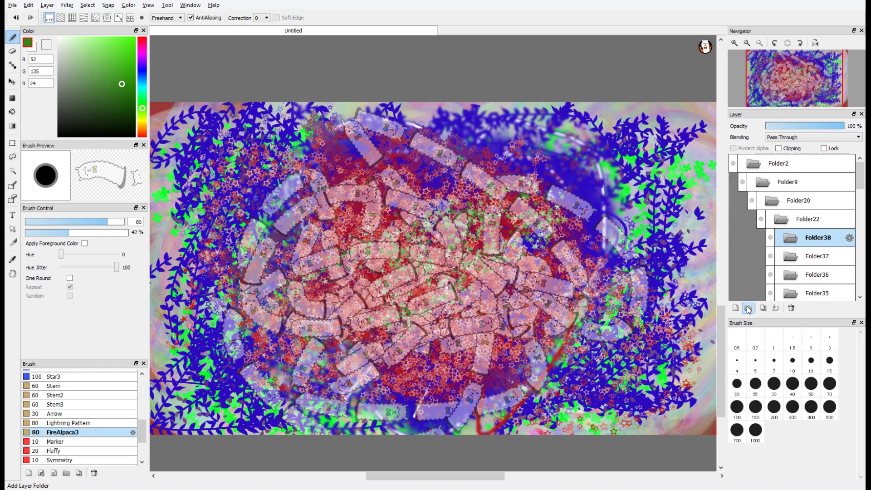
Step: Undo all the added folders and layers until only Layer1 is left
{"action": "key", "text": "ctrl+z"}
{"action": "key", "text": "ctrl+z"}
{"action": "key", "text": "ctrl+z"}
{"action": "key", "text": "ctrl+z"}
{"action": "key", "text": "ctrl+z"}
{"action": "key", "text": "ctrl+z"}
{"action": "key", "text": "ctrl+z"}
{"action": "key", "text": "ctrl+z"}
{"action": "key", "text": "ctrl+z"}
{"action": "key", "text": "ctrl+z"}
{"action": "key", "text": "ctrl+z"}
{"action": "key", "text": "ctrl+z"}
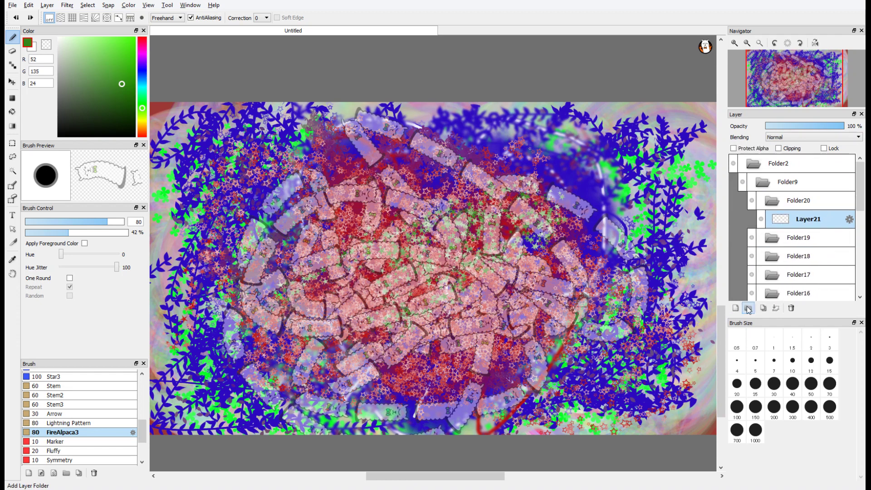
{"action": "key", "text": "ctrl+z"}
{"action": "key", "text": "ctrl+z"}
{"action": "key", "text": "ctrl+z"}
{"action": "key", "text": "ctrl+z"}
{"action": "key", "text": "ctrl+z"}
{"action": "key", "text": "ctrl+z"}
{"action": "key", "text": "ctrl+z"}
{"action": "key", "text": "ctrl+z"}
{"action": "key", "text": "ctrl+z"}
{"action": "key", "text": "ctrl+z"}
{"action": "key", "text": "ctrl+z"}
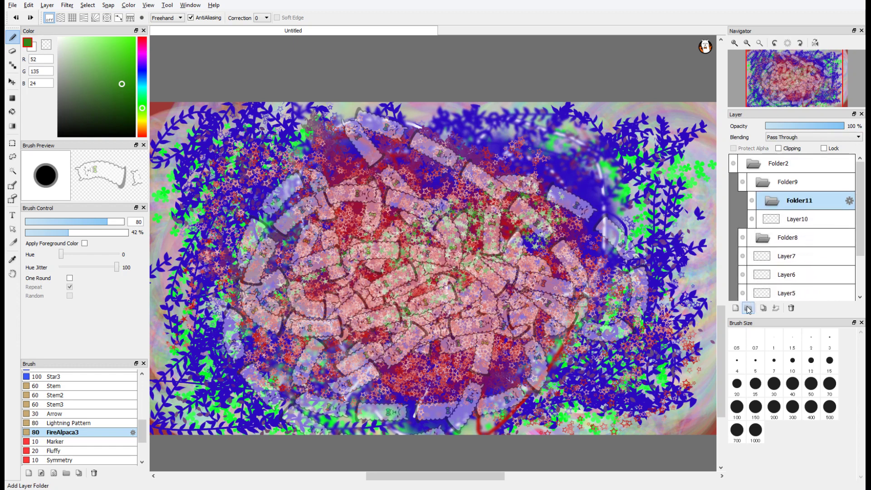
{"action": "key", "text": "ctrl+z"}
{"action": "key", "text": "ctrl+z"}
{"action": "key", "text": "ctrl+z"}
{"action": "key", "text": "ctrl+z"}
{"action": "key", "text": "ctrl+z"}
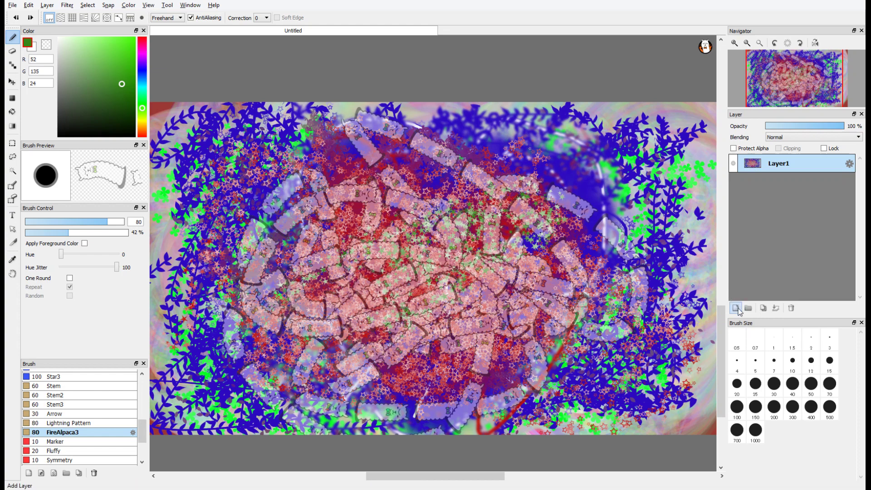
Step: Add a new layer above Layer1 and choose the Smudge brush at size 166
{"action": "left_click", "coordinate": [736, 308]}
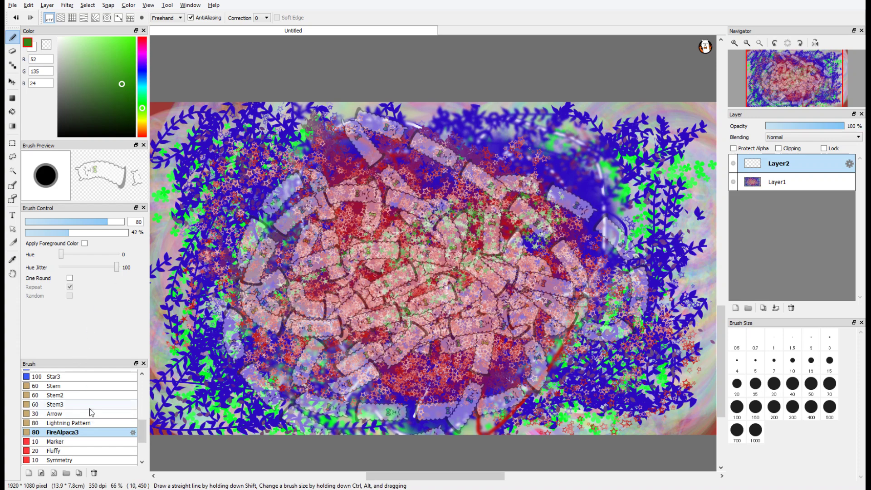
{"action": "scroll", "coordinate": [91, 405], "scroll_direction": "up", "scroll_amount": 8}
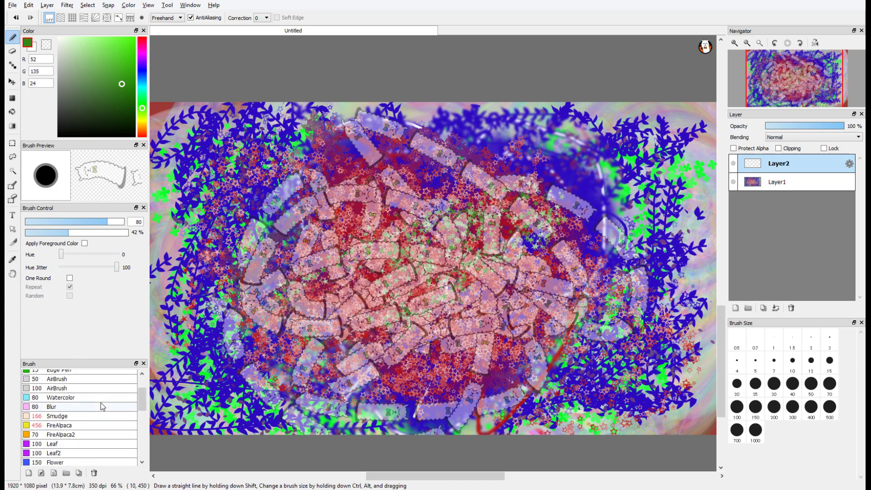
{"action": "scroll", "coordinate": [100, 403], "scroll_direction": "up", "scroll_amount": 1}
{"action": "scroll", "coordinate": [91, 408], "scroll_direction": "down", "scroll_amount": 2}
{"action": "left_click", "coordinate": [87, 416]}
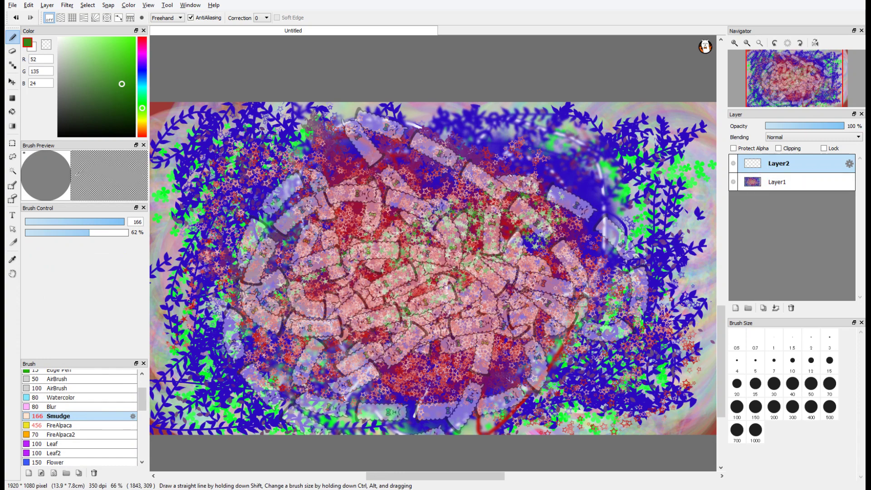
{"action": "left_click_drag", "start_coordinate": [150, 254], "coordinate": [156, 254]}
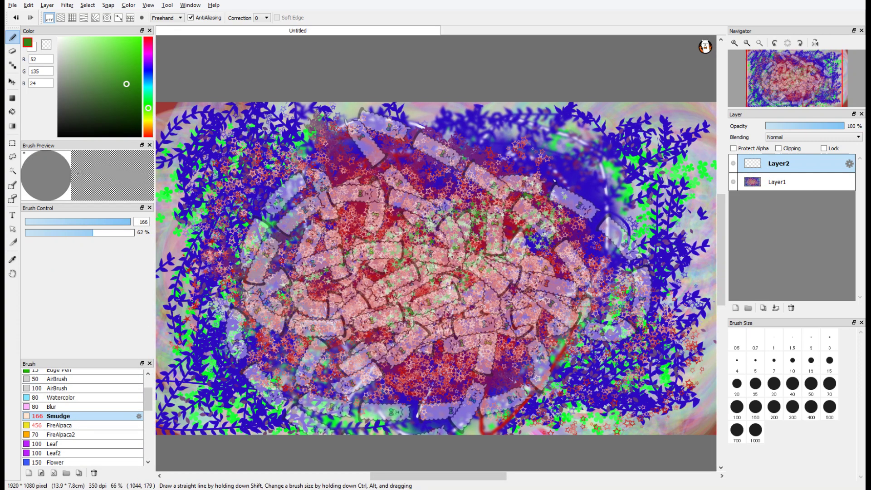
Step: On the new layer, scribble green-edged loops with the Edge Pen at size 15 and thick green strokes with the Watercolor brush at size 80
{"action": "scroll", "coordinate": [99, 409], "scroll_direction": "up", "scroll_amount": 3}
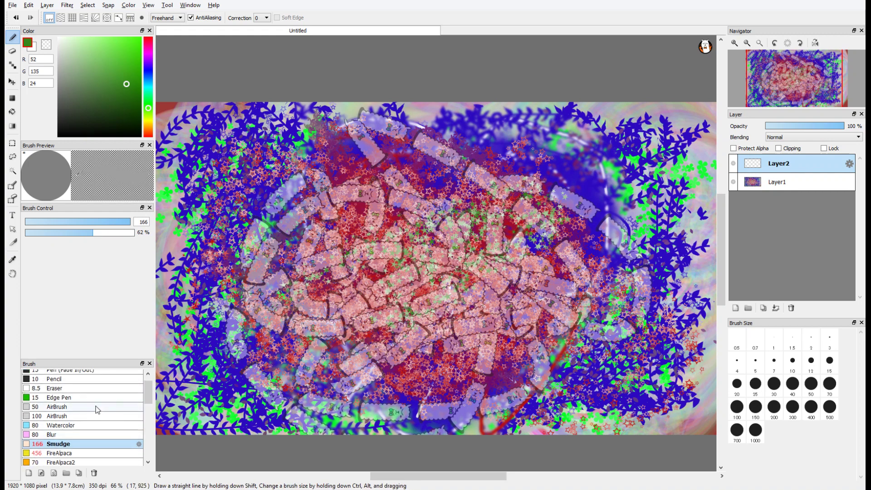
{"action": "left_click", "coordinate": [100, 408]}
{"action": "scroll", "coordinate": [100, 435], "scroll_direction": "up", "scroll_amount": 2}
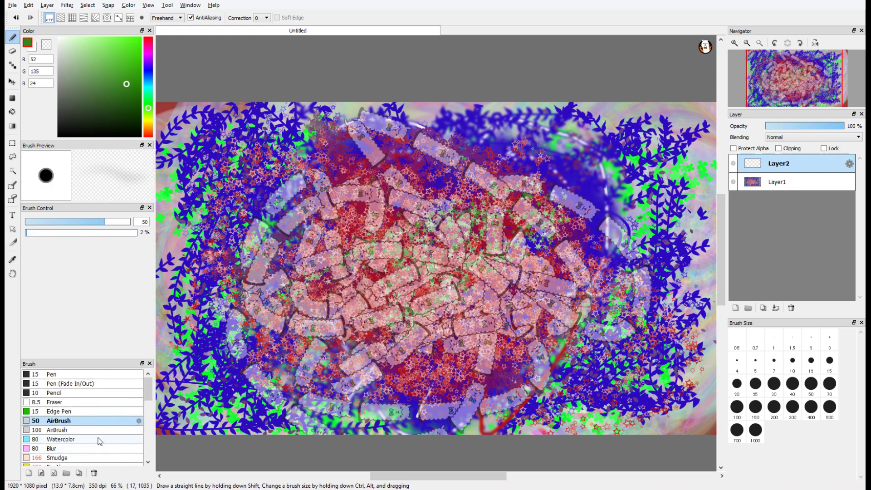
{"action": "left_click", "coordinate": [97, 411]}
{"action": "mouse_move", "coordinate": [280, 233]}
{"action": "left_mouse_down"}
{"action": "mouse_move", "coordinate": [324, 294]}
{"action": "mouse_move", "coordinate": [412, 317]}
{"action": "mouse_move", "coordinate": [616, 399]}
{"action": "mouse_move", "coordinate": [326, 358]}
{"action": "mouse_move", "coordinate": [499, 211]}
{"action": "mouse_move", "coordinate": [358, 272]}
{"action": "mouse_move", "coordinate": [476, 263]}
{"action": "mouse_move", "coordinate": [295, 164]}
{"action": "mouse_move", "coordinate": [349, 305]}
{"action": "mouse_move", "coordinate": [585, 294]}
{"action": "mouse_move", "coordinate": [421, 116]}
{"action": "mouse_move", "coordinate": [336, 309]}
{"action": "mouse_move", "coordinate": [218, 312]}
{"action": "mouse_move", "coordinate": [553, 344]}
{"action": "mouse_move", "coordinate": [222, 317]}
{"action": "mouse_move", "coordinate": [590, 227]}
{"action": "mouse_move", "coordinate": [430, 254]}
{"action": "mouse_move", "coordinate": [286, 327]}
{"action": "mouse_move", "coordinate": [499, 208]}
{"action": "mouse_move", "coordinate": [585, 276]}
{"action": "mouse_move", "coordinate": [541, 197]}
{"action": "mouse_move", "coordinate": [363, 154]}
{"action": "left_mouse_up"}
{"action": "left_click", "coordinate": [62, 438]}
{"action": "mouse_move", "coordinate": [494, 237]}
{"action": "left_mouse_down"}
{"action": "mouse_move", "coordinate": [343, 272]}
{"action": "mouse_move", "coordinate": [379, 424]}
{"action": "mouse_move", "coordinate": [444, 317]}
{"action": "mouse_move", "coordinate": [399, 326]}
{"action": "left_mouse_up"}
Step: Smudge the centre and left part of the green strokes on the upper layer with the Smudge brush at size 166
{"action": "scroll", "coordinate": [131, 430], "scroll_direction": "down", "scroll_amount": 2}
{"action": "scroll", "coordinate": [131, 431], "scroll_direction": "down", "scroll_amount": 2}
{"action": "left_click", "coordinate": [90, 389]}
{"action": "mouse_move", "coordinate": [444, 212]}
{"action": "left_mouse_down"}
{"action": "mouse_move", "coordinate": [376, 363]}
{"action": "mouse_move", "coordinate": [395, 282]}
{"action": "mouse_move", "coordinate": [317, 313]}
{"action": "mouse_move", "coordinate": [365, 220]}
{"action": "mouse_move", "coordinate": [426, 318]}
{"action": "mouse_move", "coordinate": [376, 213]}
{"action": "mouse_move", "coordinate": [372, 249]}
{"action": "mouse_move", "coordinate": [413, 204]}
{"action": "mouse_move", "coordinate": [281, 318]}
{"action": "mouse_move", "coordinate": [498, 149]}
{"action": "mouse_move", "coordinate": [460, 303]}
{"action": "mouse_move", "coordinate": [399, 299]}
{"action": "mouse_move", "coordinate": [492, 236]}
{"action": "mouse_move", "coordinate": [522, 199]}
{"action": "mouse_move", "coordinate": [233, 205]}
{"action": "left_mouse_up"}
{"action": "left_click_drag", "start_coordinate": [454, 263], "coordinate": [399, 318]}
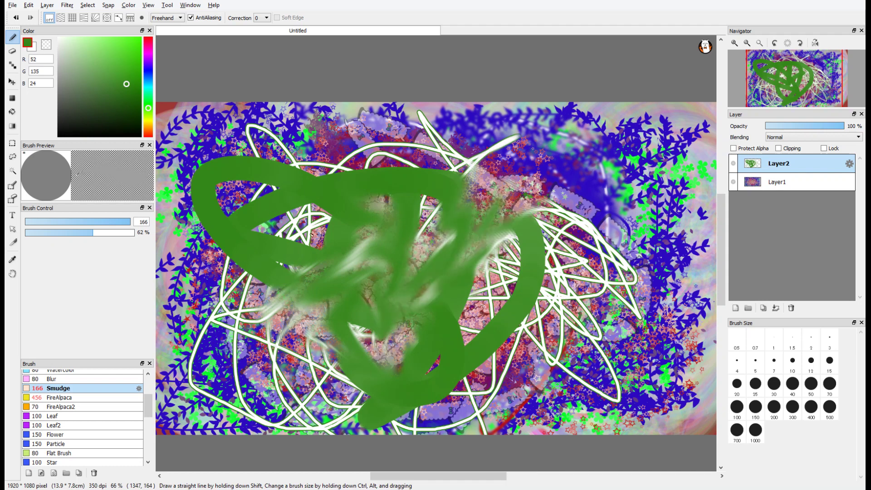
{"action": "left_click_drag", "start_coordinate": [281, 186], "coordinate": [236, 272]}
Step: Smudge Layer1's artwork at the upper right, upper left and lower left, beneath the green strokes
{"action": "left_click", "coordinate": [780, 181]}
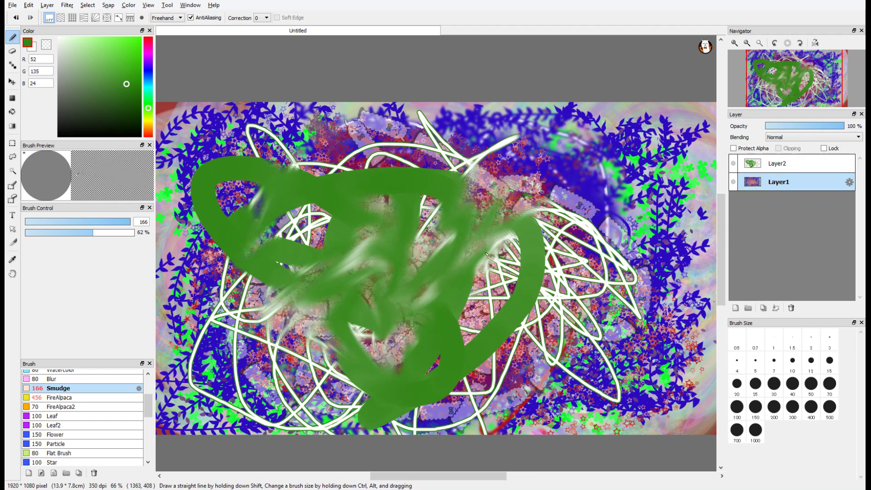
{"action": "mouse_move", "coordinate": [635, 168]}
{"action": "left_mouse_down"}
{"action": "mouse_move", "coordinate": [599, 200]}
{"action": "mouse_move", "coordinate": [547, 211]}
{"action": "left_mouse_up"}
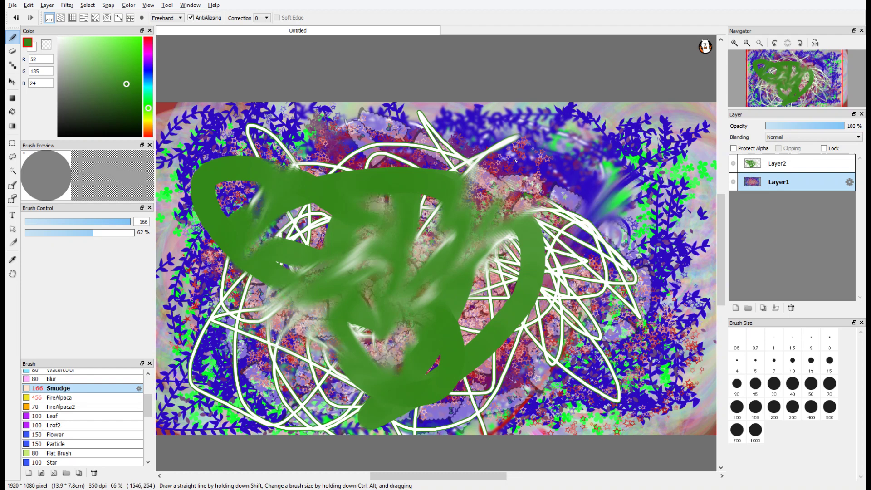
{"action": "left_click_drag", "start_coordinate": [518, 159], "coordinate": [413, 252]}
{"action": "mouse_move", "coordinate": [363, 138]}
{"action": "left_mouse_down"}
{"action": "mouse_move", "coordinate": [273, 243]}
{"action": "mouse_move", "coordinate": [318, 137]}
{"action": "mouse_move", "coordinate": [243, 227]}
{"action": "mouse_move", "coordinate": [292, 240]}
{"action": "mouse_move", "coordinate": [263, 198]}
{"action": "mouse_move", "coordinate": [295, 254]}
{"action": "left_mouse_up"}
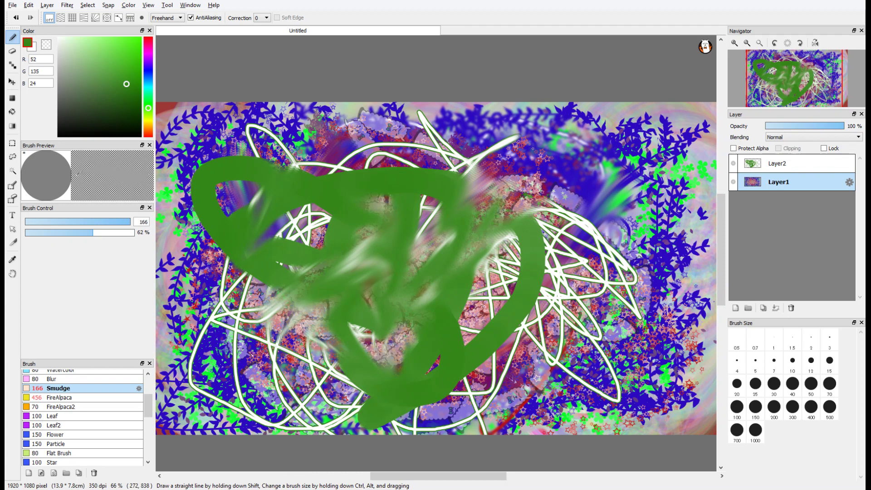
{"action": "left_click_drag", "start_coordinate": [235, 365], "coordinate": [214, 403]}
{"action": "left_click_drag", "start_coordinate": [277, 296], "coordinate": [266, 359]}
{"action": "left_click_drag", "start_coordinate": [376, 327], "coordinate": [349, 394]}
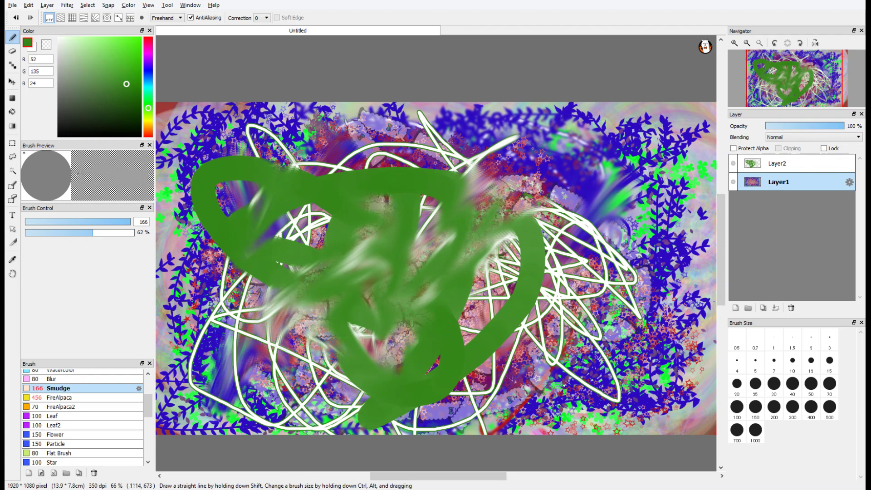
Step: Smear most of the remaining vines, stars and leaves around the edges of Layer1 with the Smudge brush
{"action": "mouse_move", "coordinate": [499, 367]}
{"action": "left_mouse_down"}
{"action": "mouse_move", "coordinate": [562, 403]}
{"action": "mouse_move", "coordinate": [599, 293]}
{"action": "mouse_move", "coordinate": [599, 380]}
{"action": "mouse_move", "coordinate": [564, 385]}
{"action": "mouse_move", "coordinate": [644, 329]}
{"action": "mouse_move", "coordinate": [626, 399]}
{"action": "mouse_move", "coordinate": [635, 399]}
{"action": "mouse_move", "coordinate": [675, 300]}
{"action": "mouse_move", "coordinate": [644, 326]}
{"action": "mouse_move", "coordinate": [658, 236]}
{"action": "mouse_move", "coordinate": [643, 158]}
{"action": "mouse_move", "coordinate": [618, 177]}
{"action": "mouse_move", "coordinate": [589, 137]}
{"action": "mouse_move", "coordinate": [544, 131]}
{"action": "mouse_move", "coordinate": [495, 145]}
{"action": "mouse_move", "coordinate": [455, 172]}
{"action": "mouse_move", "coordinate": [408, 151]}
{"action": "mouse_move", "coordinate": [395, 116]}
{"action": "mouse_move", "coordinate": [345, 113]}
{"action": "mouse_move", "coordinate": [286, 161]}
{"action": "mouse_move", "coordinate": [236, 113]}
{"action": "mouse_move", "coordinate": [200, 129]}
{"action": "mouse_move", "coordinate": [226, 233]}
{"action": "left_mouse_up"}
{"action": "left_click_drag", "start_coordinate": [259, 190], "coordinate": [294, 212]}
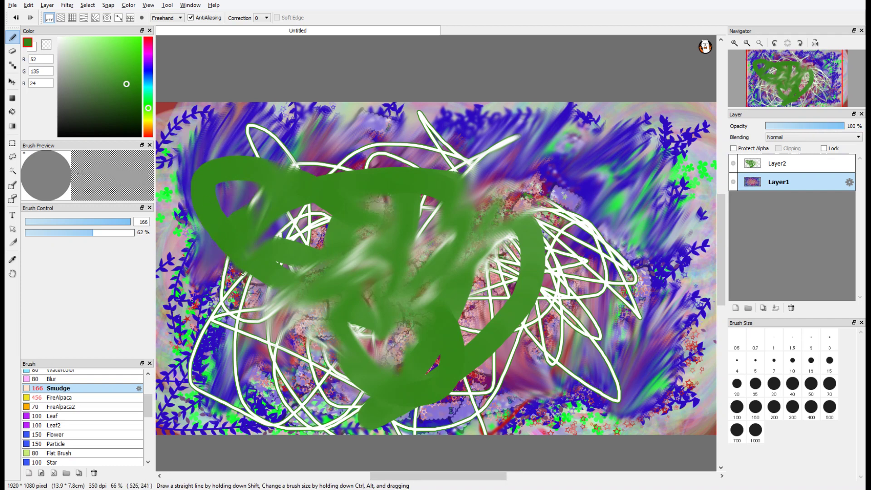
{"action": "mouse_move", "coordinate": [233, 283]}
{"action": "left_mouse_down"}
{"action": "mouse_move", "coordinate": [220, 212]}
{"action": "mouse_move", "coordinate": [169, 270]}
{"action": "mouse_move", "coordinate": [209, 155]}
{"action": "mouse_move", "coordinate": [151, 263]}
{"action": "mouse_move", "coordinate": [157, 285]}
{"action": "mouse_move", "coordinate": [205, 242]}
{"action": "mouse_move", "coordinate": [178, 322]}
{"action": "mouse_move", "coordinate": [184, 339]}
{"action": "mouse_move", "coordinate": [233, 274]}
{"action": "mouse_move", "coordinate": [216, 322]}
{"action": "mouse_move", "coordinate": [223, 371]}
{"action": "mouse_move", "coordinate": [255, 395]}
{"action": "mouse_move", "coordinate": [327, 317]}
{"action": "mouse_move", "coordinate": [303, 381]}
{"action": "mouse_move", "coordinate": [321, 425]}
{"action": "mouse_move", "coordinate": [352, 391]}
{"action": "left_mouse_up"}
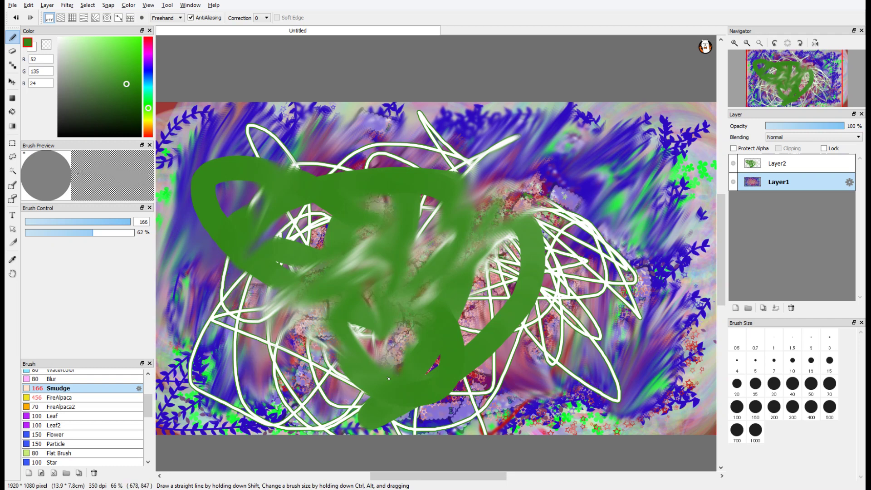
{"action": "mouse_move", "coordinate": [388, 378]}
{"action": "left_mouse_down"}
{"action": "mouse_move", "coordinate": [690, 242]}
{"action": "mouse_move", "coordinate": [624, 295]}
{"action": "left_mouse_up"}
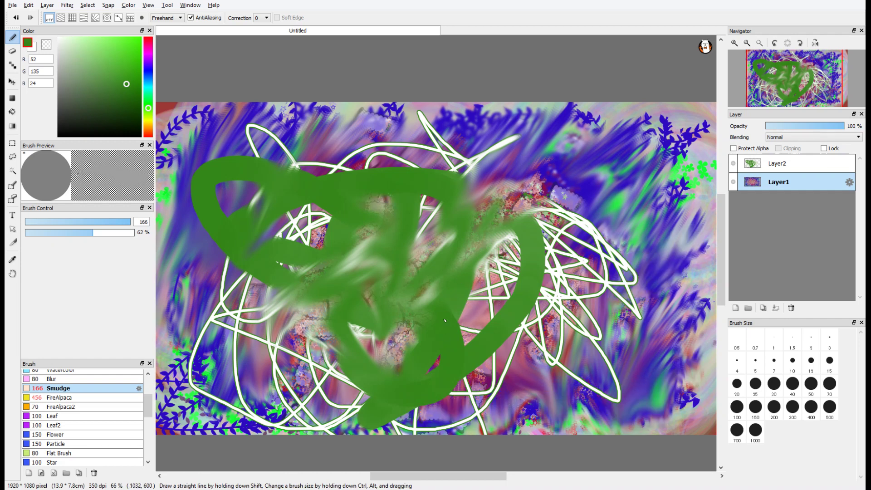
{"action": "mouse_move", "coordinate": [294, 372]}
{"action": "left_mouse_down"}
{"action": "mouse_move", "coordinate": [209, 412]}
{"action": "mouse_move", "coordinate": [176, 408]}
{"action": "mouse_move", "coordinate": [180, 343]}
{"action": "mouse_move", "coordinate": [195, 408]}
{"action": "mouse_move", "coordinate": [272, 417]}
{"action": "mouse_move", "coordinate": [318, 411]}
{"action": "mouse_move", "coordinate": [491, 327]}
{"action": "left_mouse_up"}
Step: On Layer2, smudge away the right-hand portion of the green strokes and the white loops beside them
{"action": "left_click", "coordinate": [789, 164]}
{"action": "left_click_drag", "start_coordinate": [512, 254], "coordinate": [485, 290]}
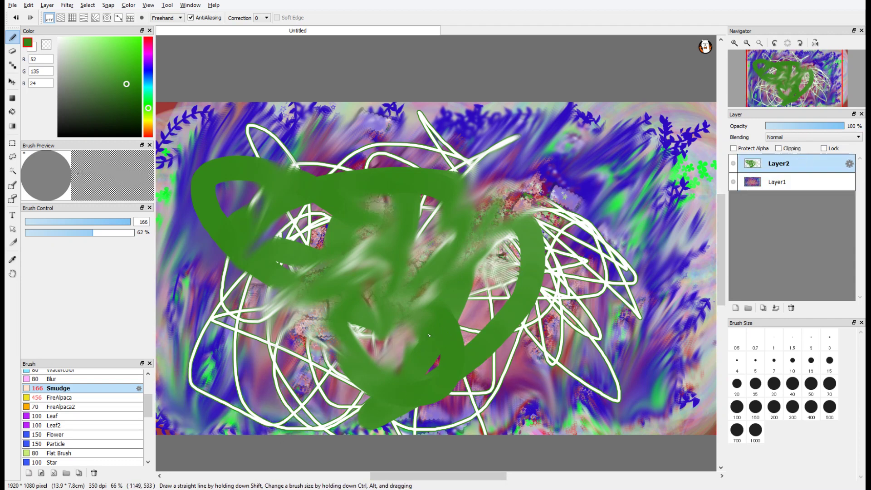
{"action": "left_click_drag", "start_coordinate": [440, 324], "coordinate": [448, 317]}
{"action": "left_click_drag", "start_coordinate": [403, 171], "coordinate": [412, 243]}
{"action": "mouse_move", "coordinate": [564, 217]}
{"action": "left_mouse_down"}
{"action": "mouse_move", "coordinate": [562, 253]}
{"action": "mouse_move", "coordinate": [575, 200]}
{"action": "mouse_move", "coordinate": [553, 291]}
{"action": "mouse_move", "coordinate": [521, 236]}
{"action": "mouse_move", "coordinate": [490, 218]}
{"action": "mouse_move", "coordinate": [511, 286]}
{"action": "mouse_move", "coordinate": [539, 208]}
{"action": "mouse_move", "coordinate": [503, 254]}
{"action": "mouse_move", "coordinate": [531, 252]}
{"action": "mouse_move", "coordinate": [494, 263]}
{"action": "mouse_move", "coordinate": [508, 225]}
{"action": "mouse_move", "coordinate": [454, 276]}
{"action": "mouse_move", "coordinate": [552, 302]}
{"action": "mouse_move", "coordinate": [546, 274]}
{"action": "mouse_move", "coordinate": [598, 224]}
{"action": "mouse_move", "coordinate": [520, 206]}
{"action": "mouse_move", "coordinate": [551, 186]}
{"action": "mouse_move", "coordinate": [537, 193]}
{"action": "mouse_move", "coordinate": [501, 179]}
{"action": "mouse_move", "coordinate": [487, 220]}
{"action": "mouse_move", "coordinate": [458, 229]}
{"action": "left_mouse_up"}
{"action": "mouse_move", "coordinate": [476, 277]}
{"action": "left_mouse_down"}
{"action": "mouse_move", "coordinate": [520, 256]}
{"action": "mouse_move", "coordinate": [555, 206]}
{"action": "mouse_move", "coordinate": [532, 203]}
{"action": "mouse_move", "coordinate": [503, 219]}
{"action": "mouse_move", "coordinate": [498, 179]}
{"action": "mouse_move", "coordinate": [471, 191]}
{"action": "mouse_move", "coordinate": [455, 208]}
{"action": "mouse_move", "coordinate": [447, 282]}
{"action": "mouse_move", "coordinate": [558, 329]}
{"action": "mouse_move", "coordinate": [538, 223]}
{"action": "mouse_move", "coordinate": [575, 231]}
{"action": "mouse_move", "coordinate": [543, 186]}
{"action": "mouse_move", "coordinate": [498, 176]}
{"action": "mouse_move", "coordinate": [510, 224]}
{"action": "mouse_move", "coordinate": [463, 186]}
{"action": "mouse_move", "coordinate": [442, 258]}
{"action": "mouse_move", "coordinate": [481, 293]}
{"action": "left_mouse_up"}
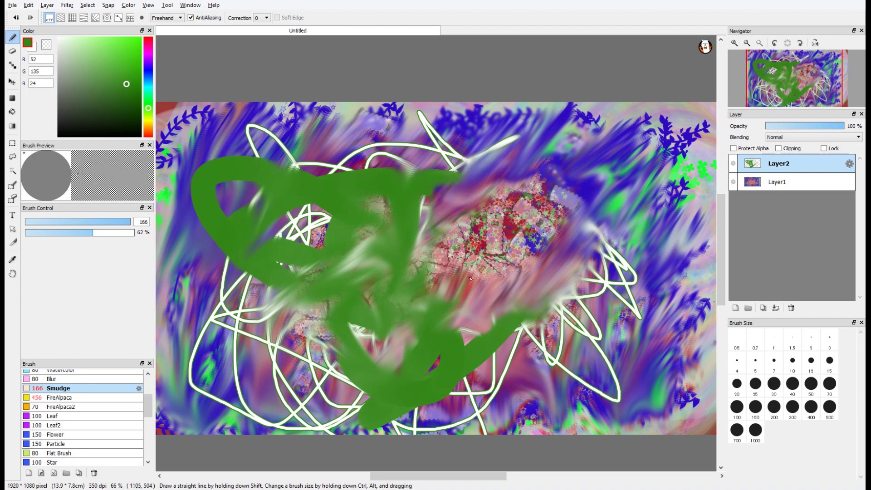
{"action": "mouse_move", "coordinate": [444, 341]}
{"action": "left_mouse_down"}
{"action": "mouse_move", "coordinate": [482, 272]}
{"action": "mouse_move", "coordinate": [472, 332]}
{"action": "mouse_move", "coordinate": [489, 286]}
{"action": "mouse_move", "coordinate": [458, 350]}
{"action": "mouse_move", "coordinate": [485, 251]}
{"action": "mouse_move", "coordinate": [458, 333]}
{"action": "mouse_move", "coordinate": [500, 256]}
{"action": "mouse_move", "coordinate": [476, 334]}
{"action": "mouse_move", "coordinate": [489, 273]}
{"action": "mouse_move", "coordinate": [527, 312]}
{"action": "mouse_move", "coordinate": [528, 295]}
{"action": "mouse_move", "coordinate": [534, 338]}
{"action": "mouse_move", "coordinate": [532, 271]}
{"action": "mouse_move", "coordinate": [579, 294]}
{"action": "mouse_move", "coordinate": [541, 264]}
{"action": "mouse_move", "coordinate": [604, 268]}
{"action": "mouse_move", "coordinate": [566, 261]}
{"action": "mouse_move", "coordinate": [556, 211]}
{"action": "left_mouse_up"}
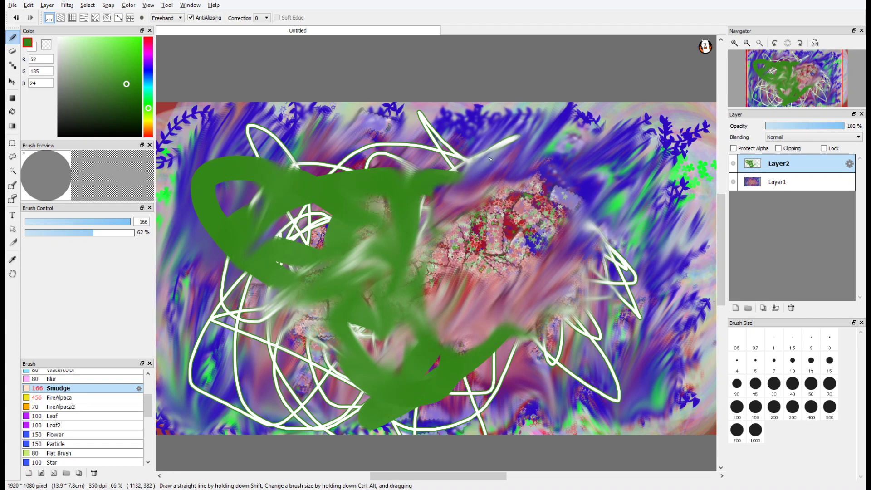
{"action": "mouse_move", "coordinate": [490, 183]}
{"action": "left_mouse_down"}
{"action": "mouse_move", "coordinate": [472, 201]}
{"action": "mouse_move", "coordinate": [467, 139]}
{"action": "mouse_move", "coordinate": [481, 232]}
{"action": "mouse_move", "coordinate": [445, 183]}
{"action": "mouse_move", "coordinate": [475, 202]}
{"action": "mouse_move", "coordinate": [446, 200]}
{"action": "mouse_move", "coordinate": [431, 218]}
{"action": "mouse_move", "coordinate": [473, 267]}
{"action": "mouse_move", "coordinate": [427, 287]}
{"action": "mouse_move", "coordinate": [485, 311]}
{"action": "left_mouse_up"}
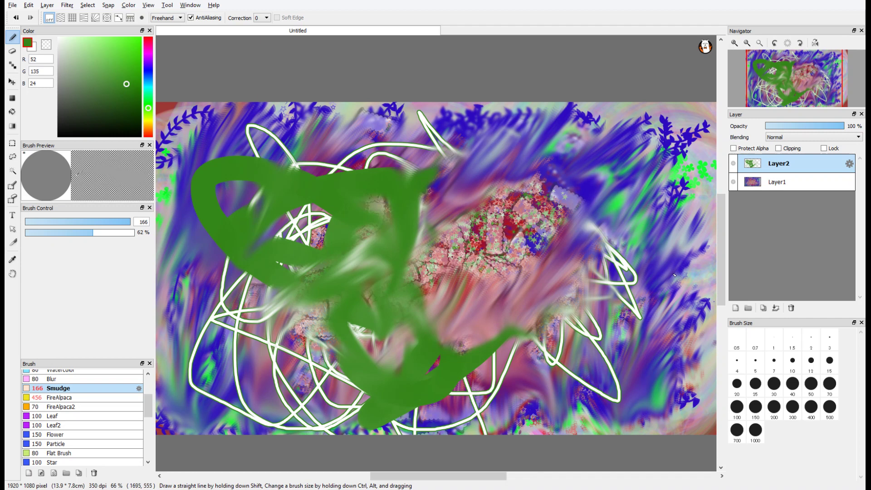